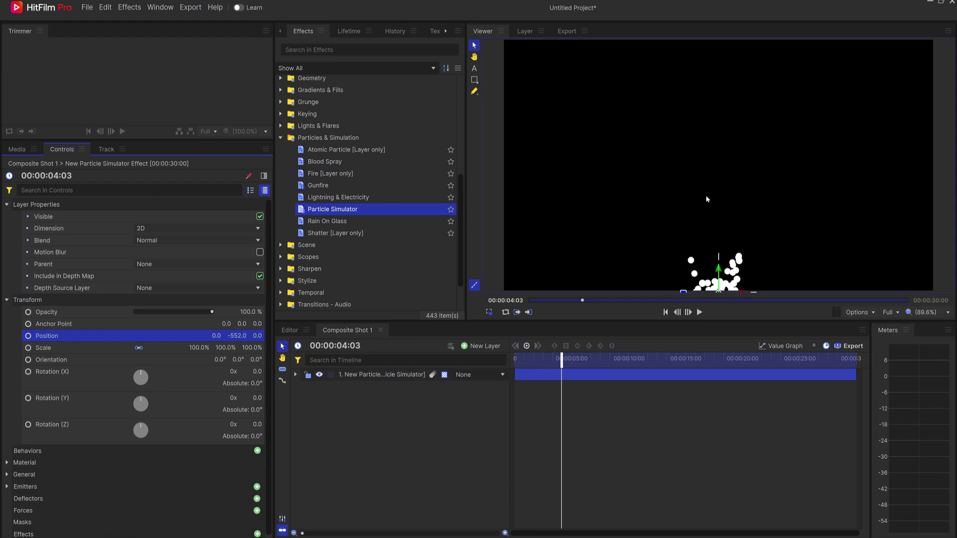
- Deactivate the default particle system inside the particle simulator's main emitter
click(7, 206)
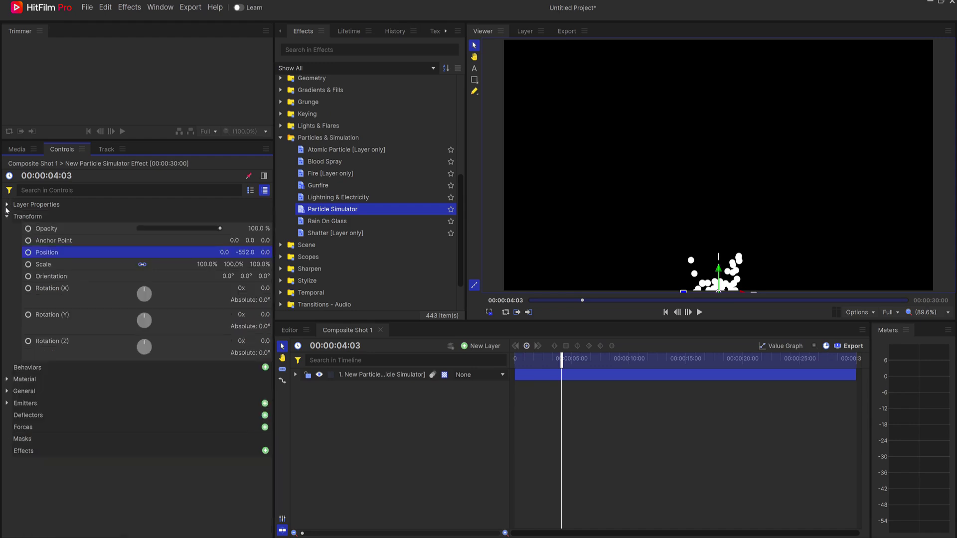
click(7, 218)
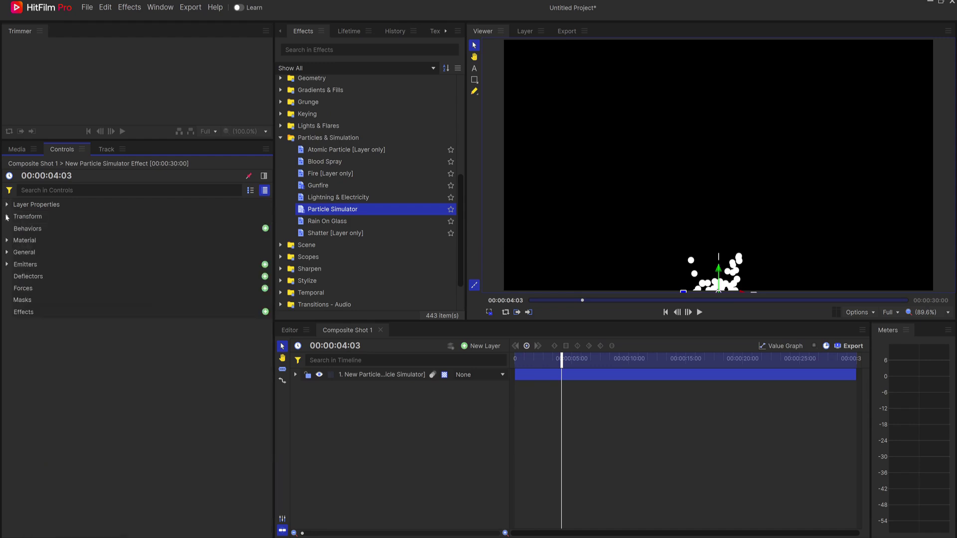
click(6, 265)
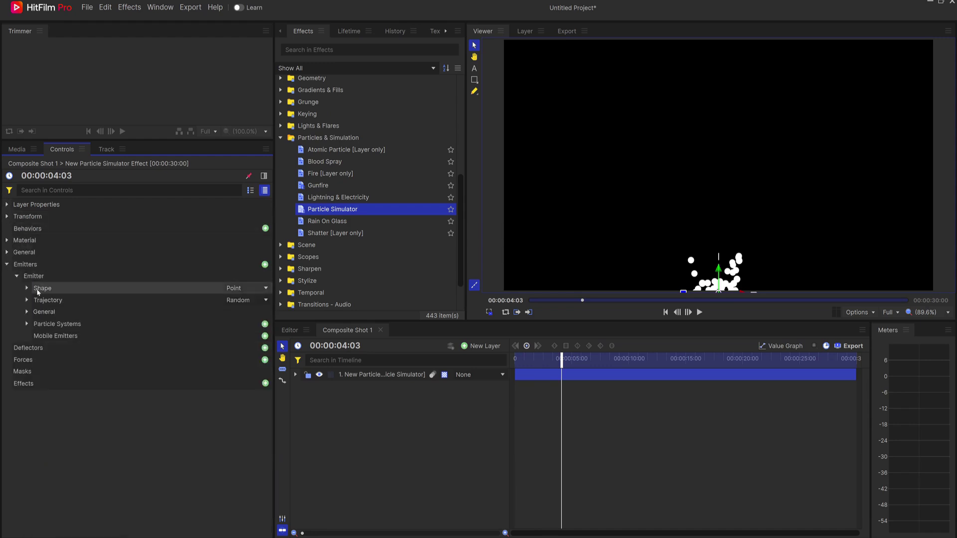
click(26, 324)
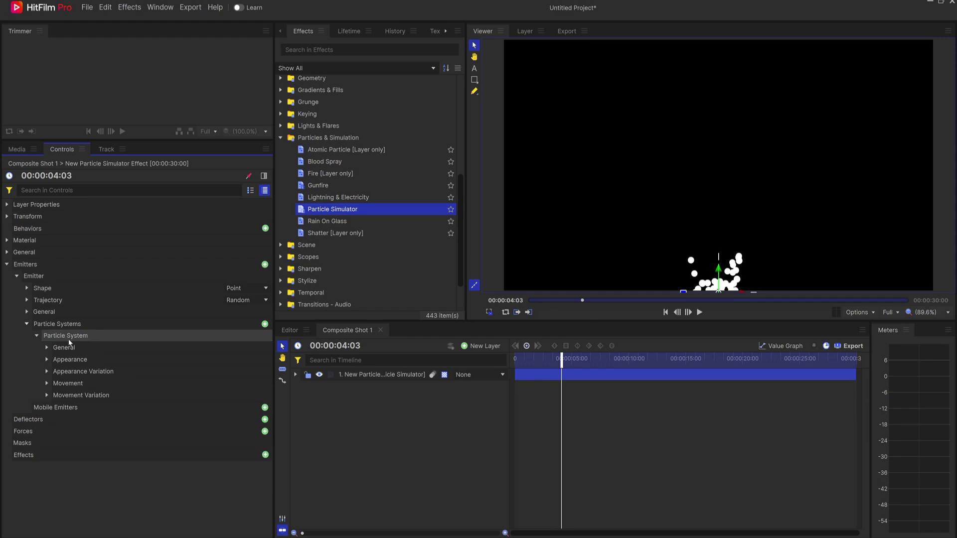
click(46, 348)
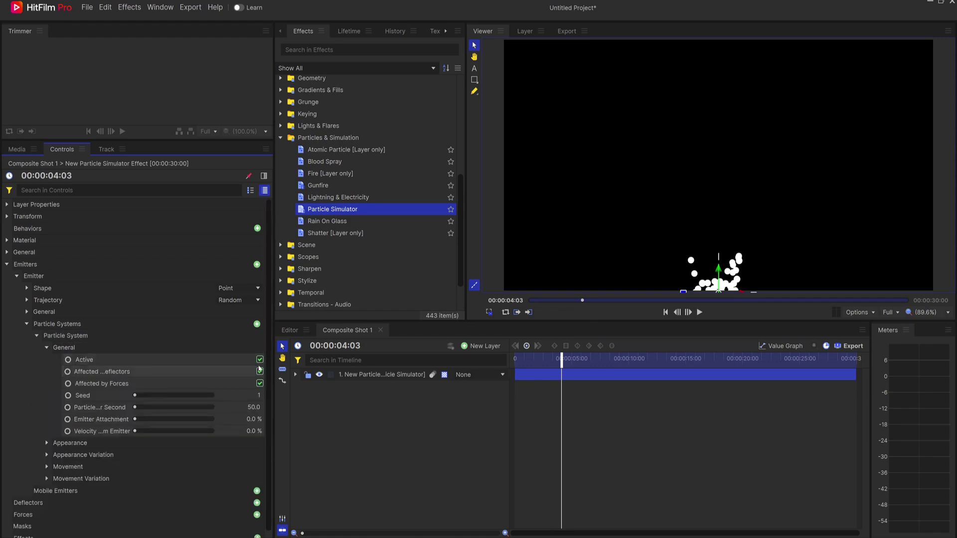
click(260, 360)
- Rename the deactivated particle system as "Don't Touch" and collapse its properties
click(69, 336)
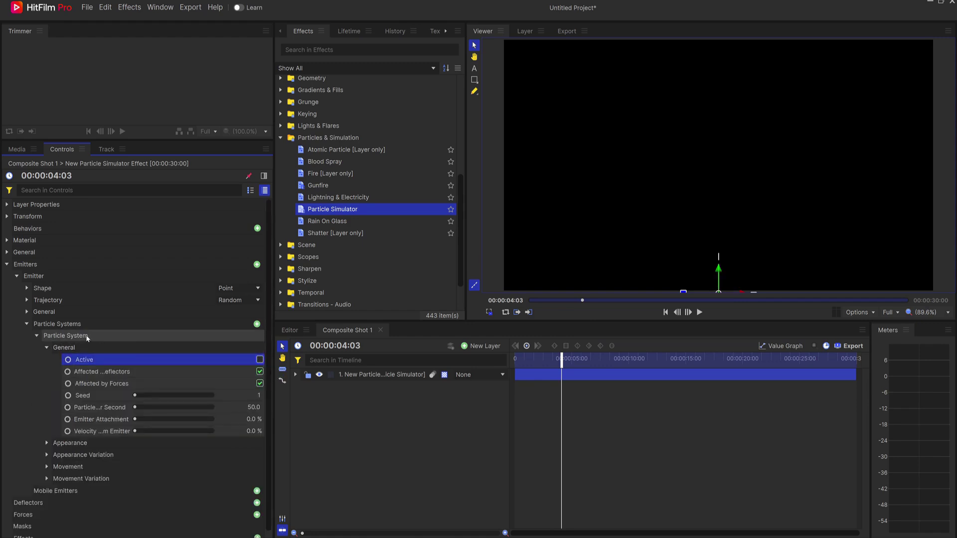
right_click(69, 337)
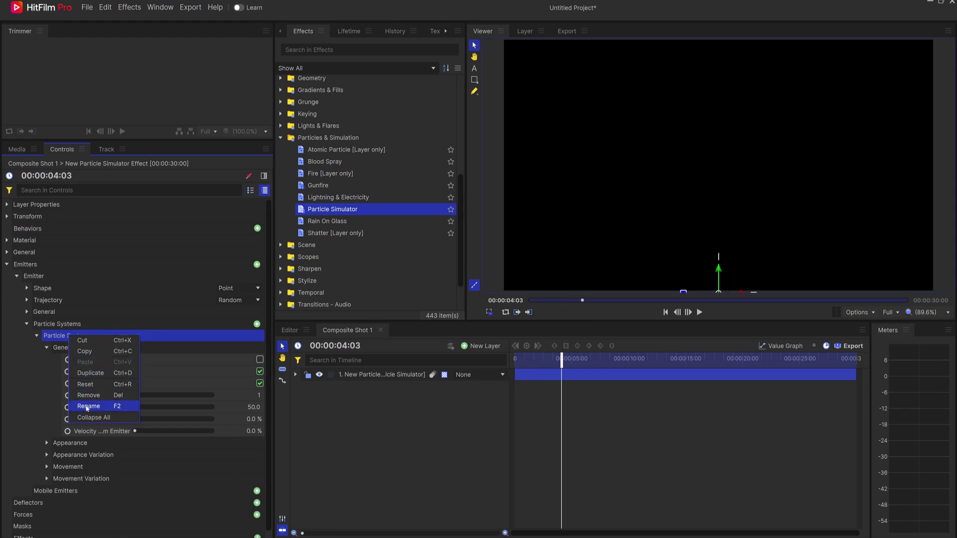
click(88, 407)
text(Do)
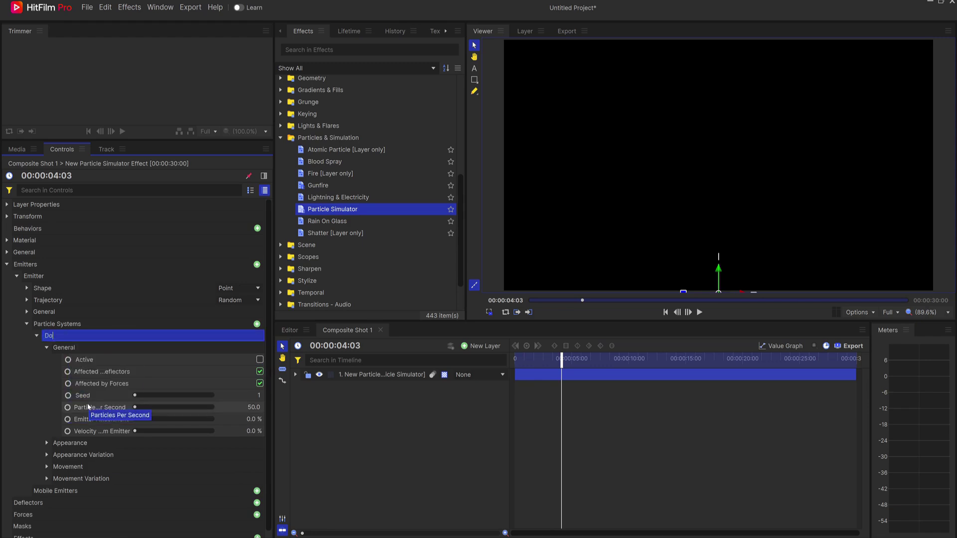
text(n't Touch)
key(Return)
click(36, 336)
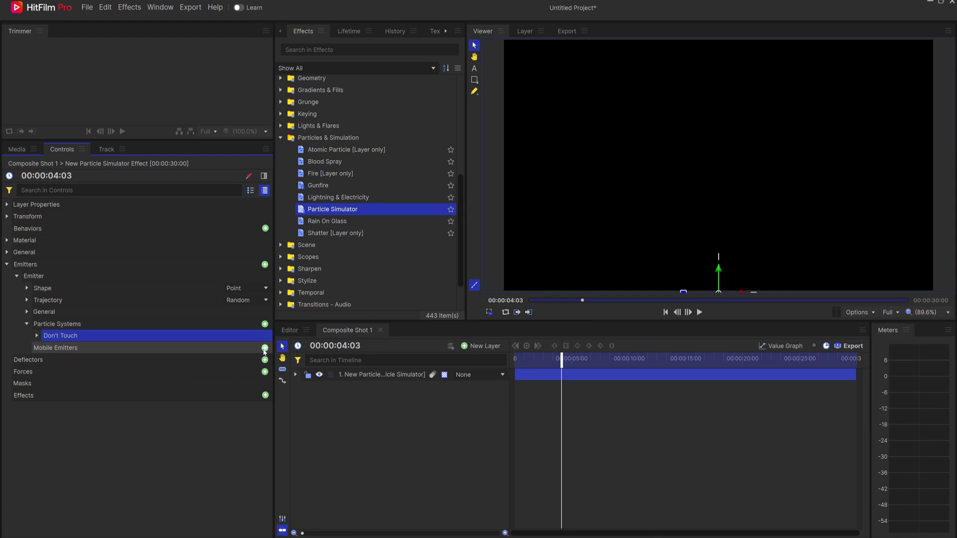
- Add a mobile emitter to the main emitter and set its activation event to Death
click(265, 349)
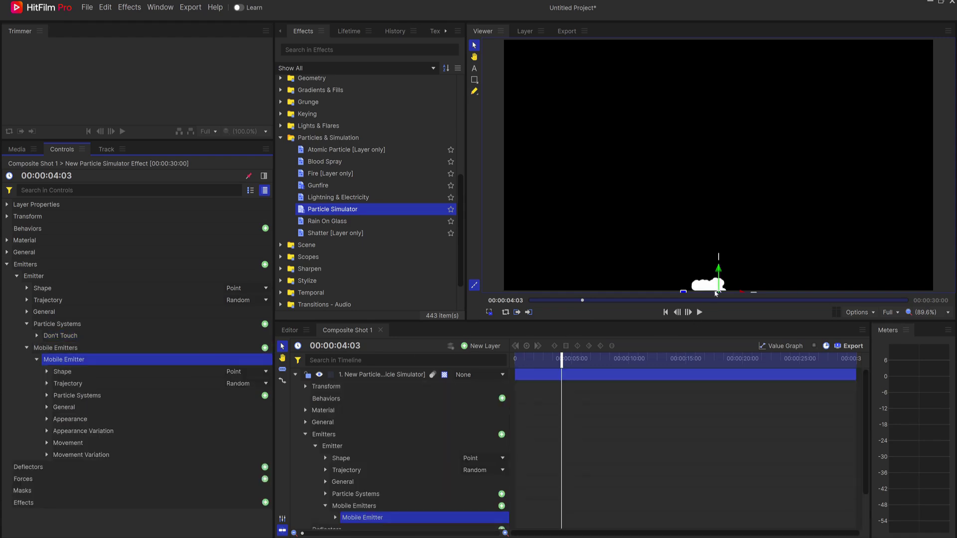
drag(559, 366, 580, 365)
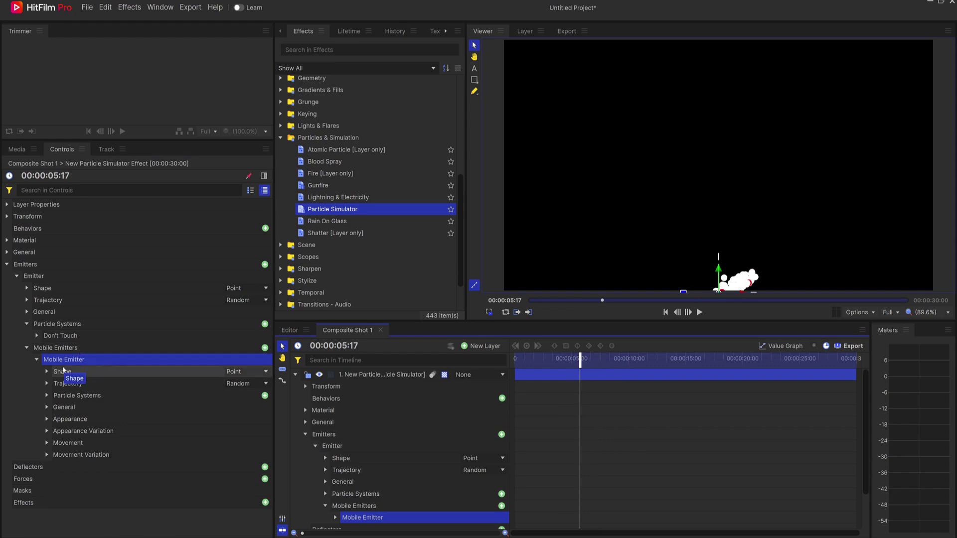
click(47, 407)
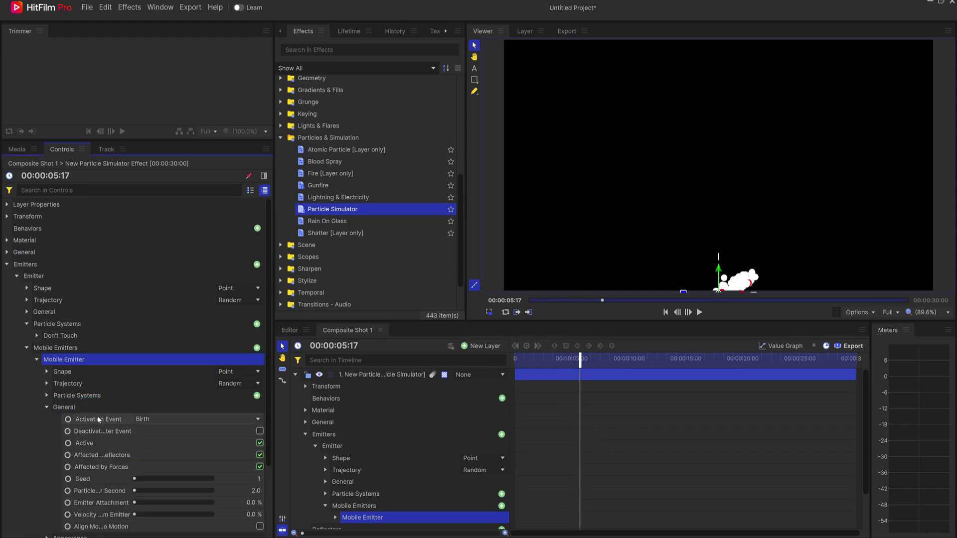
click(157, 421)
click(154, 445)
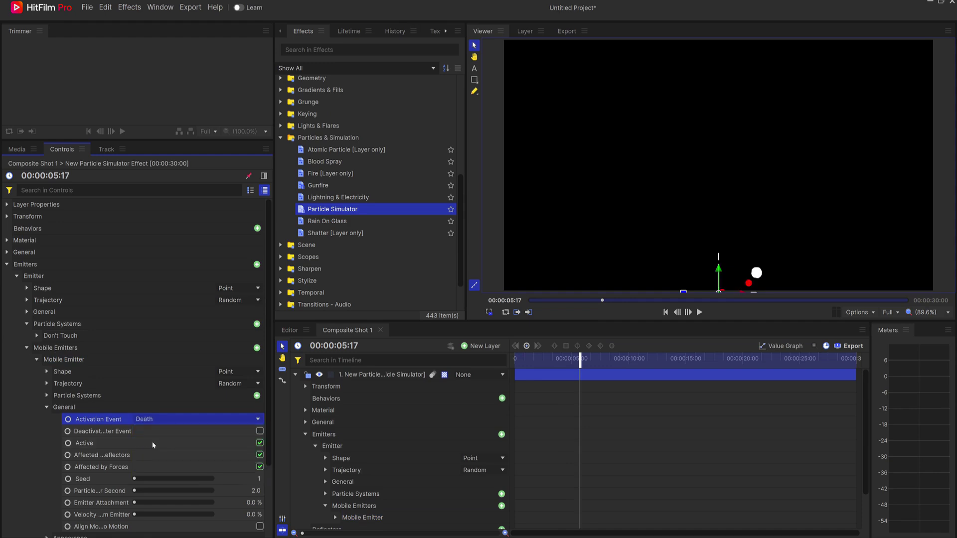
drag(581, 358, 611, 348)
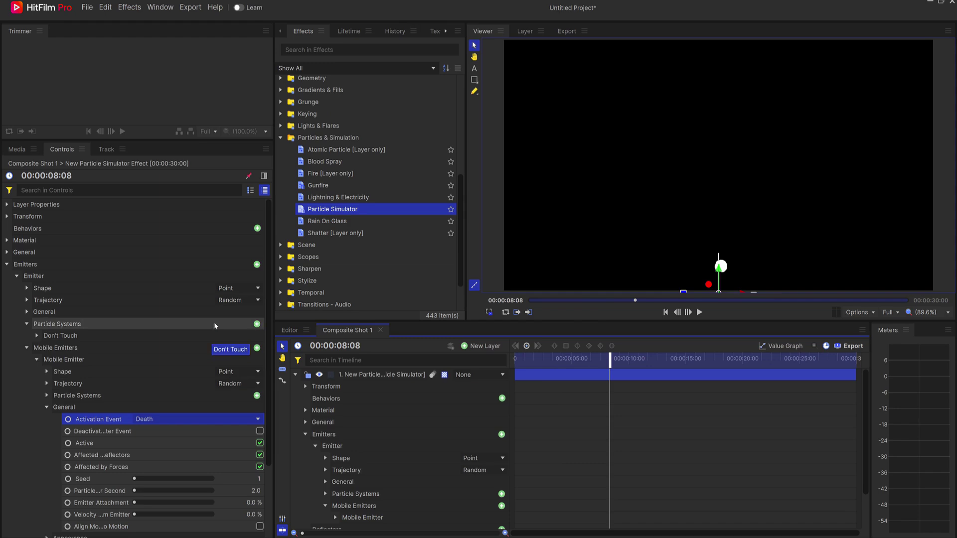
- Set the main emitter's trajectory to Cone with a Z rotation of -90°
click(236, 301)
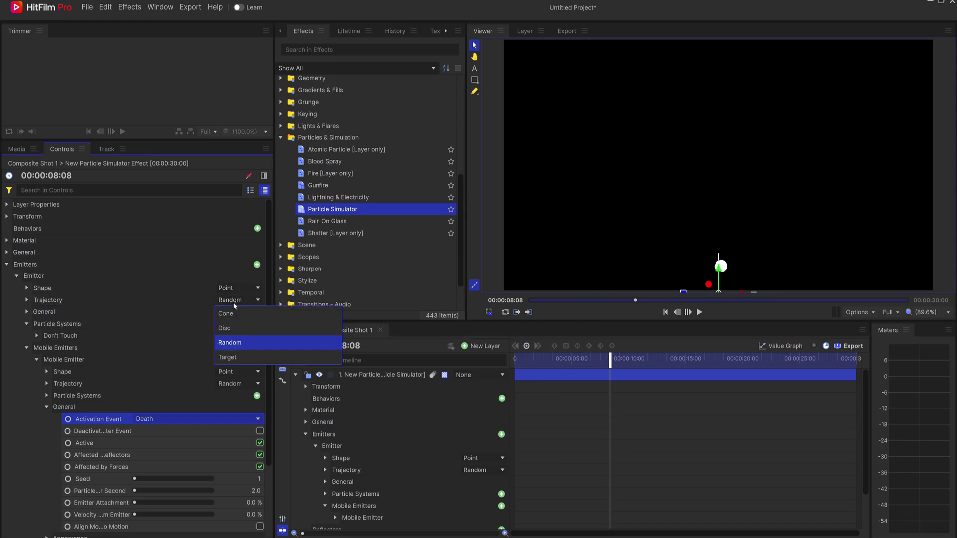
click(229, 316)
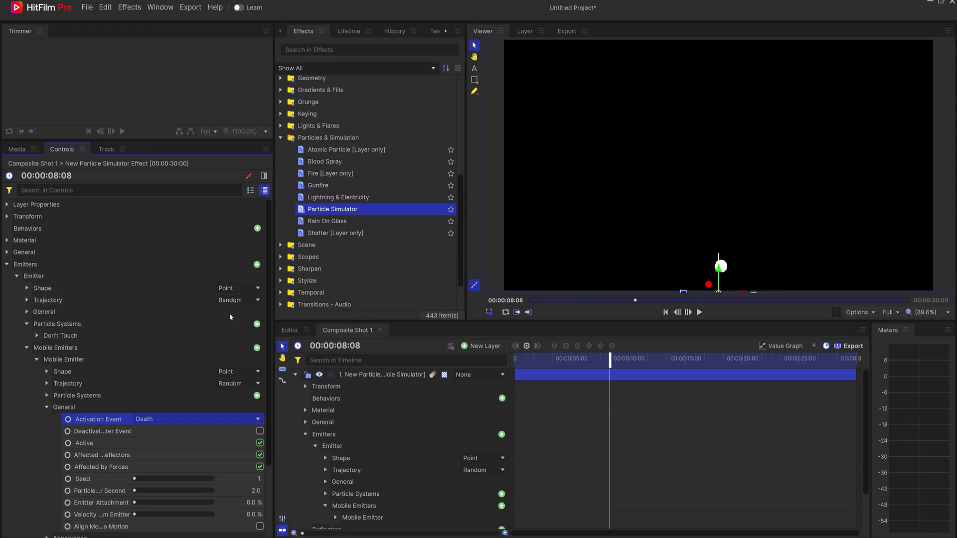
click(27, 300)
drag(257, 377, 214, 377)
click(257, 377)
text(-90)
key(Return)
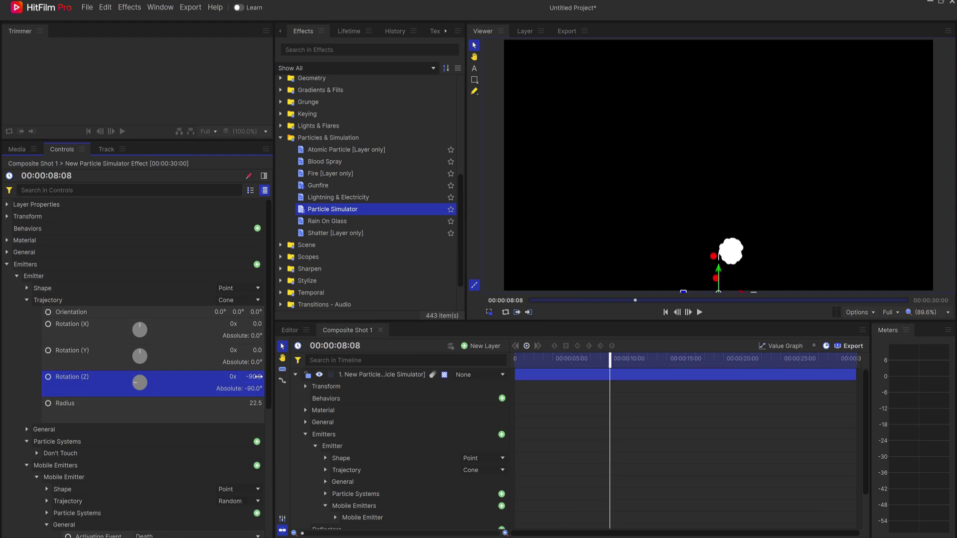
- Set the main emitter's cone trajectory radius to 45 and play back the simulation
click(255, 402)
text(45)
key(Return)
click(701, 314)
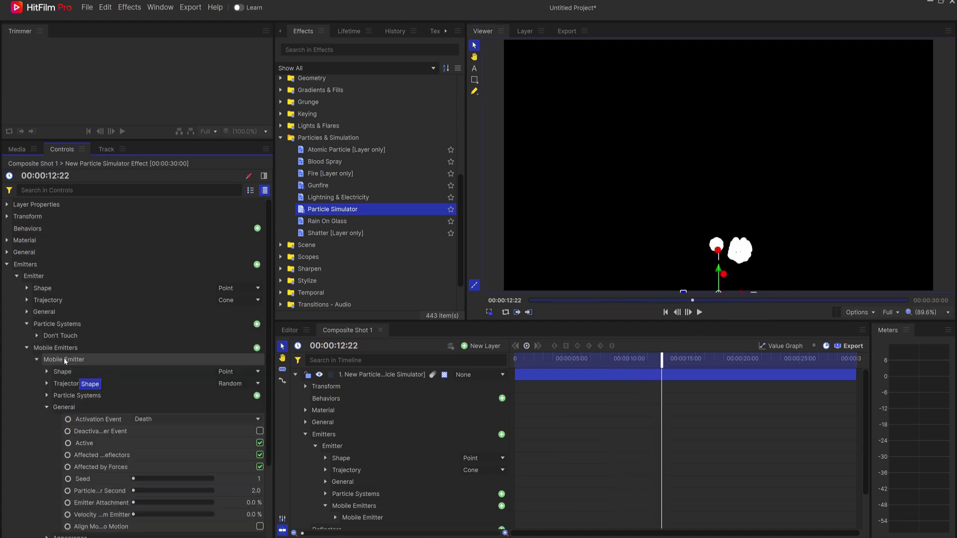
- Rename the mobile emitter as "Launcher" and collapse its general properties
click(65, 360)
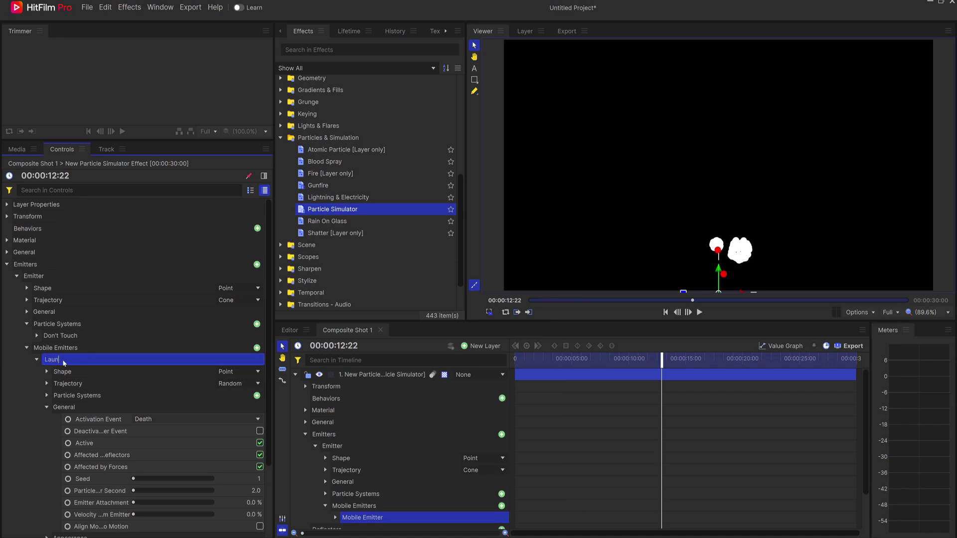
text(Launcher)
key(Return)
click(47, 407)
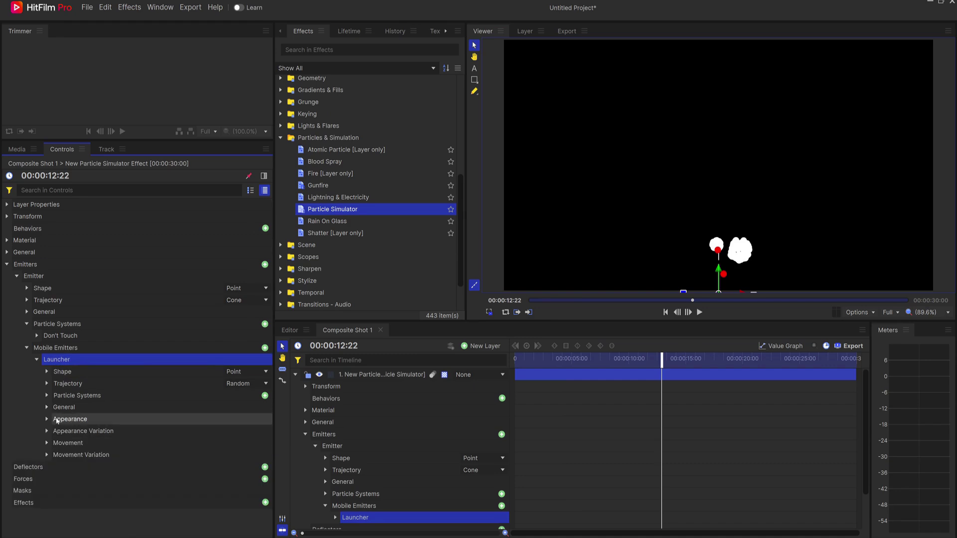
- Set the Launcher's movement speed to 900 and preview the resulting motion
click(47, 443)
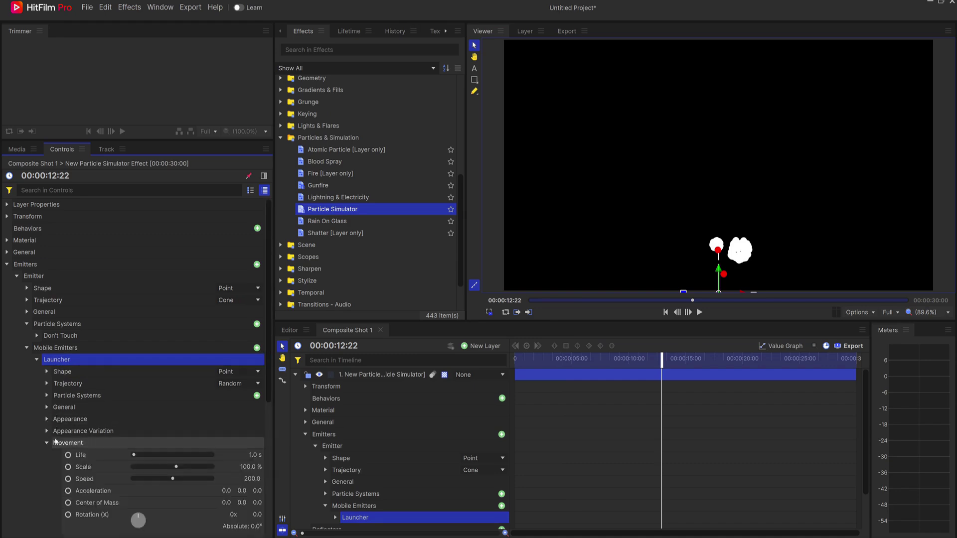
scroll(48, 443, down, 2)
click(251, 434)
text(9)
key(Return)
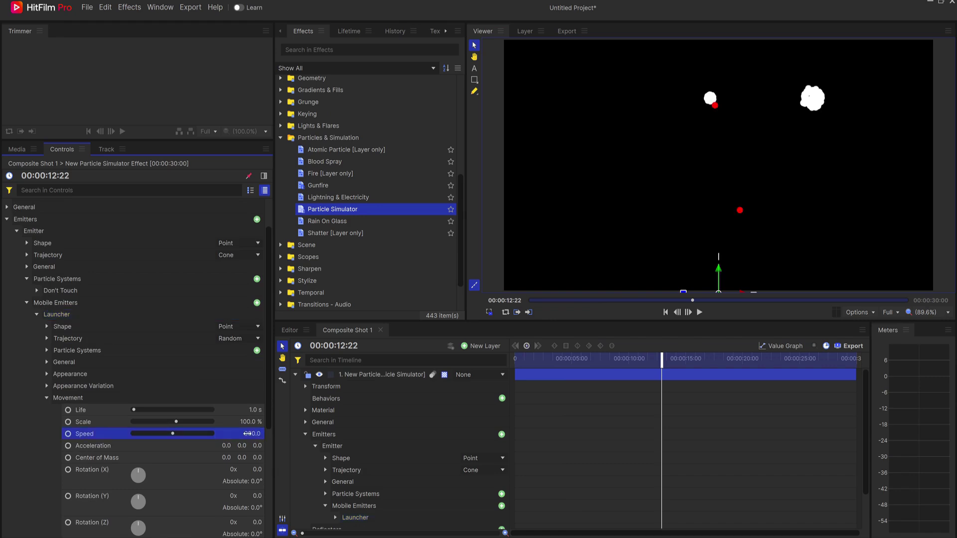
click(699, 313)
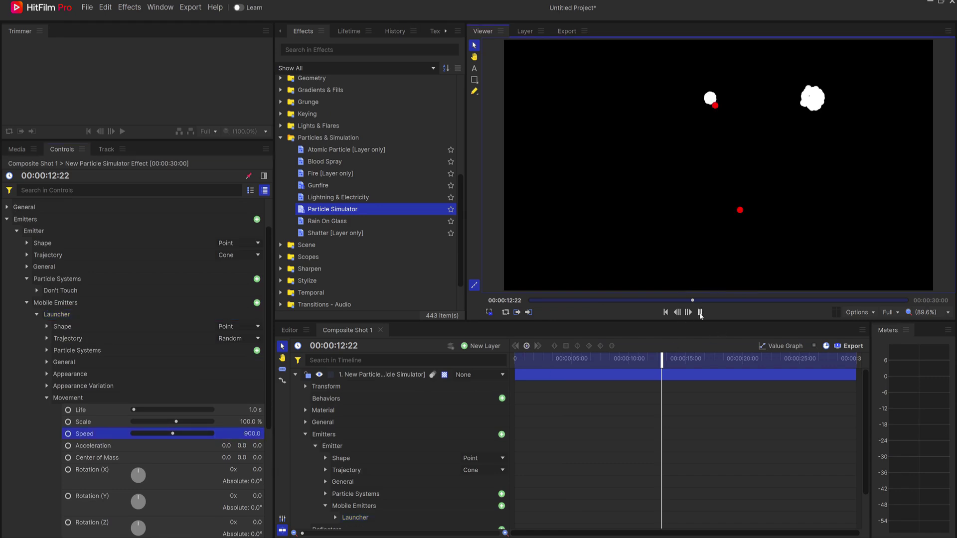
click(700, 312)
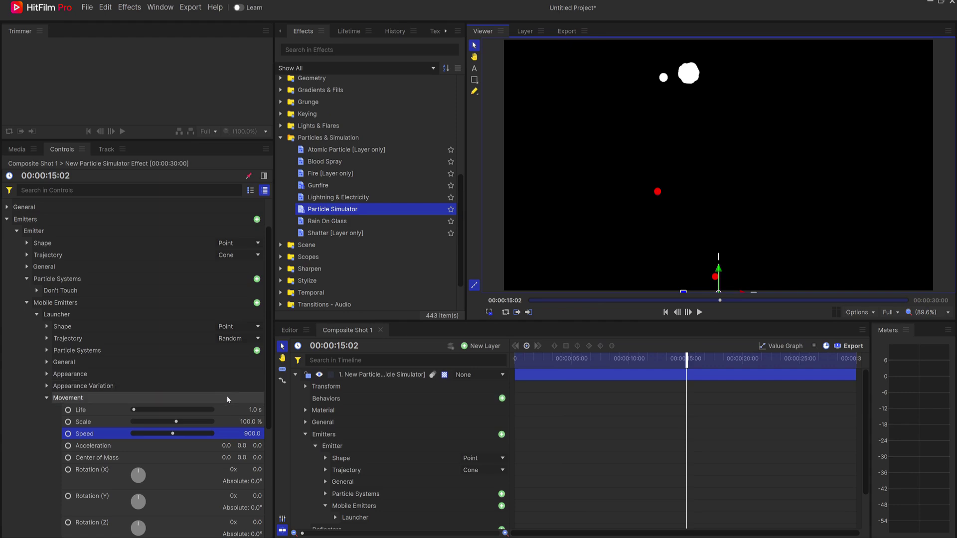
- Set the Launcher's movement scale to 25% and collapse its movement properties
click(252, 422)
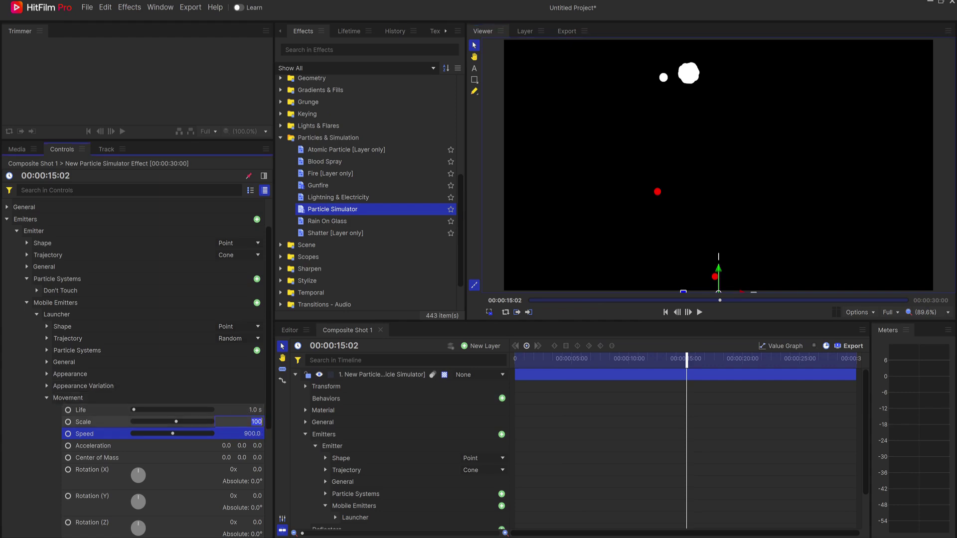
text(25)
key(Return)
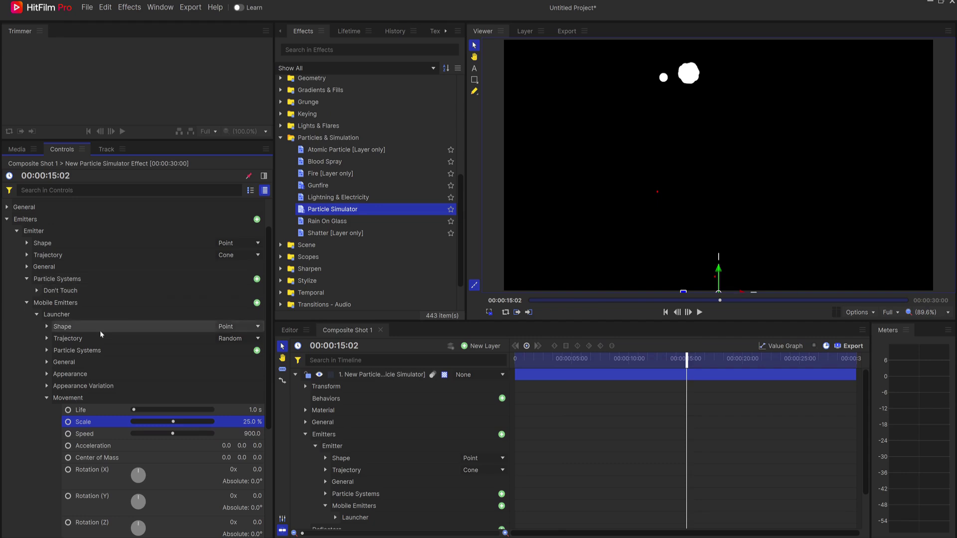
click(47, 398)
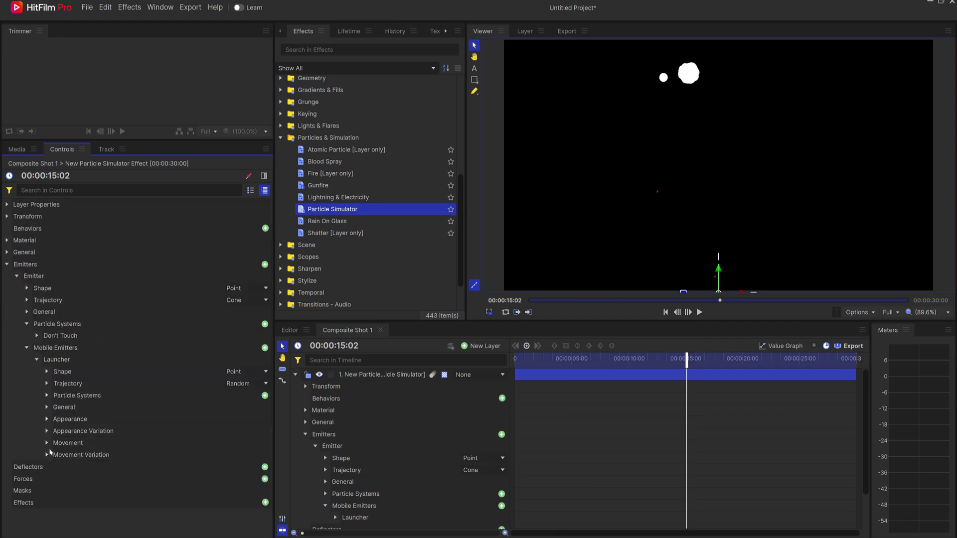
- Set the Launcher's movement variation to a speed of 200 and a life of 0.5 s
click(47, 456)
scroll(147, 363, down, 3)
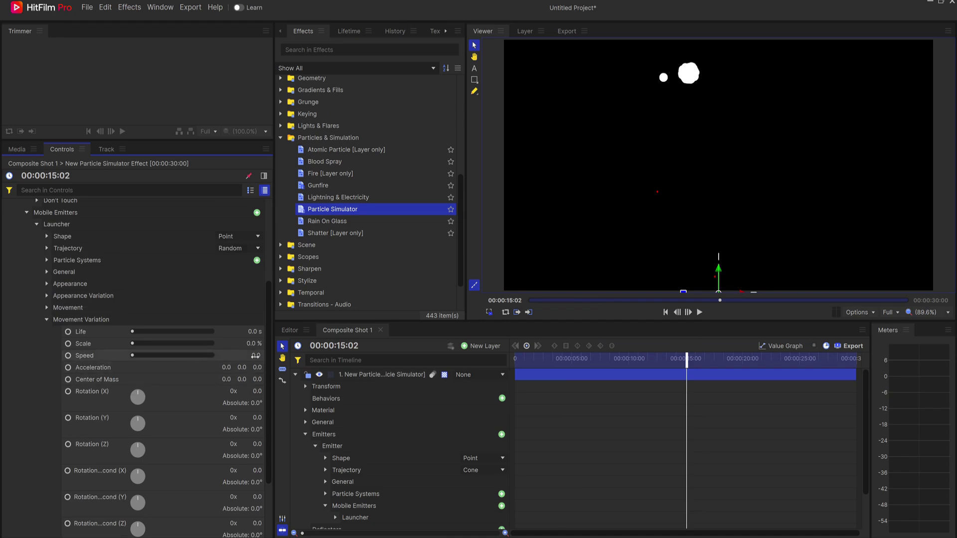
click(255, 355)
key(Return)
click(255, 332)
text(0.5)
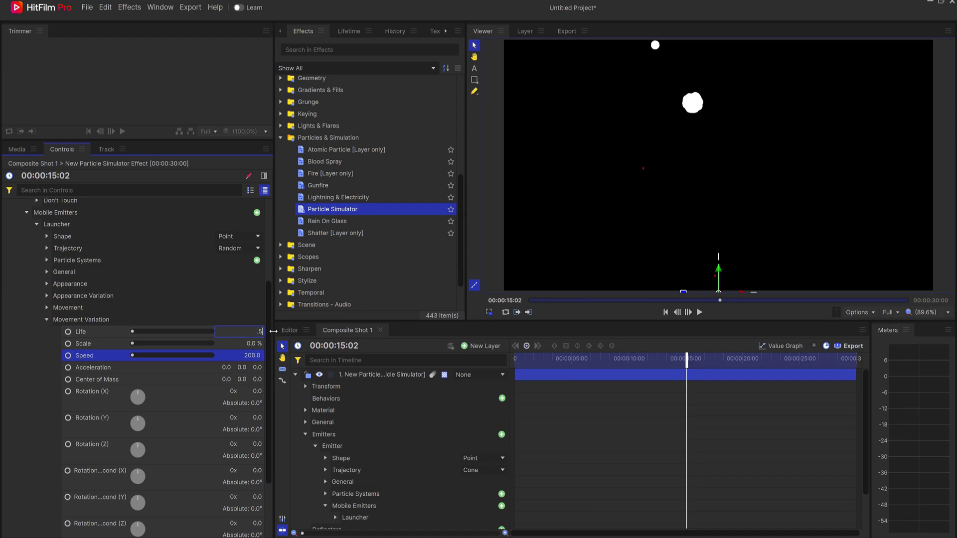
key(Return)
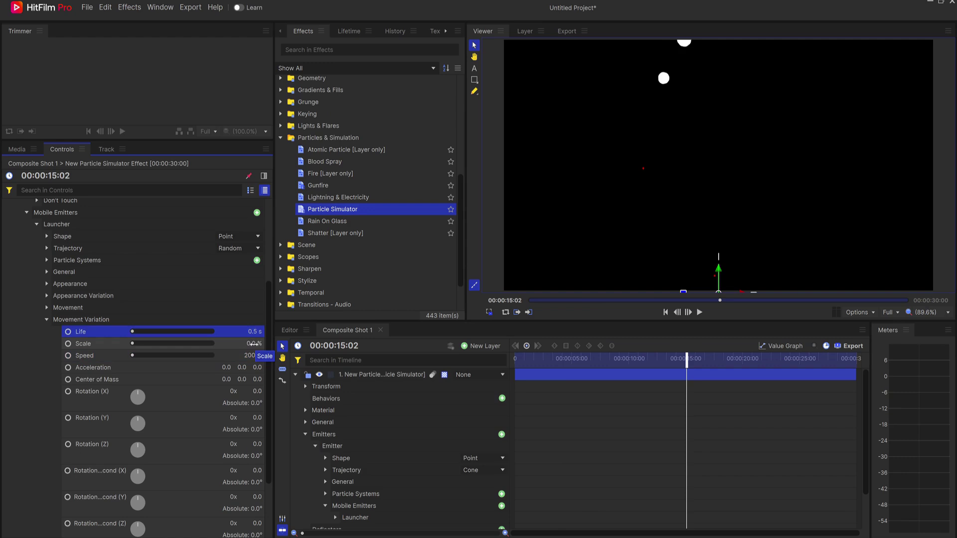
click(47, 320)
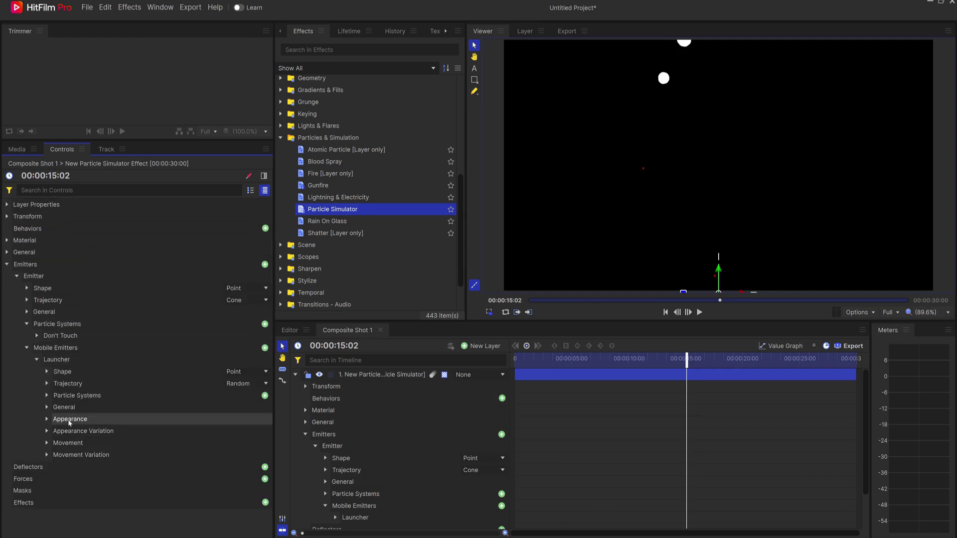
- Rename the particle system inside the Launcher mobile emitter as "Explosions"
click(47, 396)
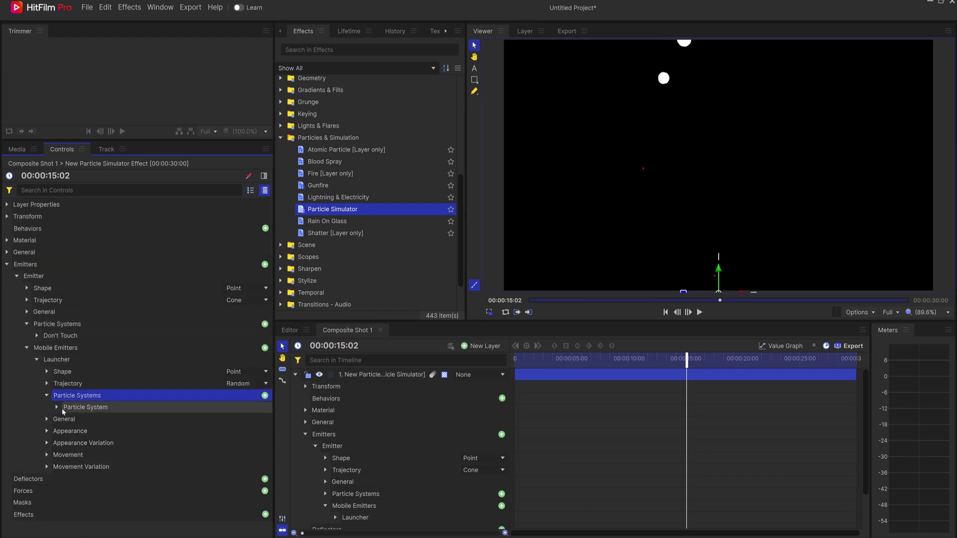
click(87, 408)
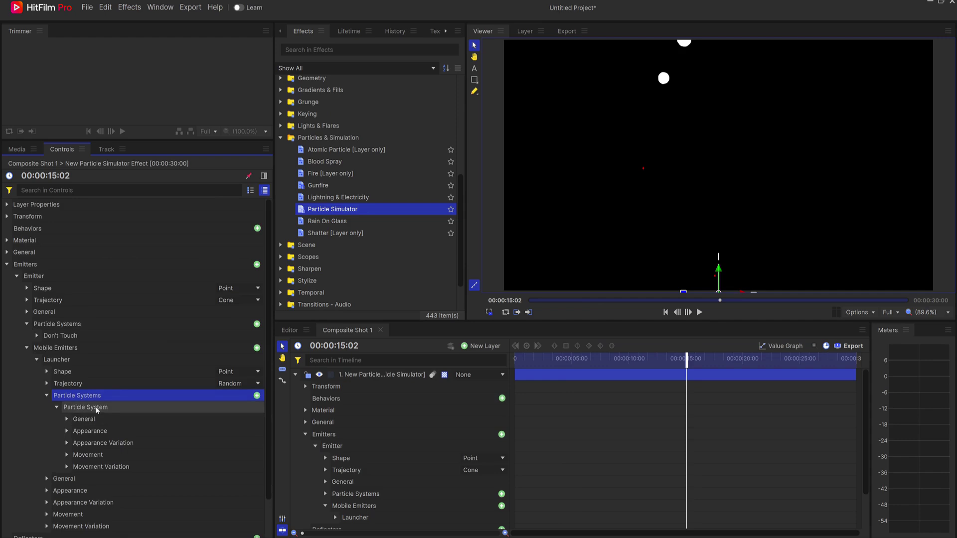
click(104, 409)
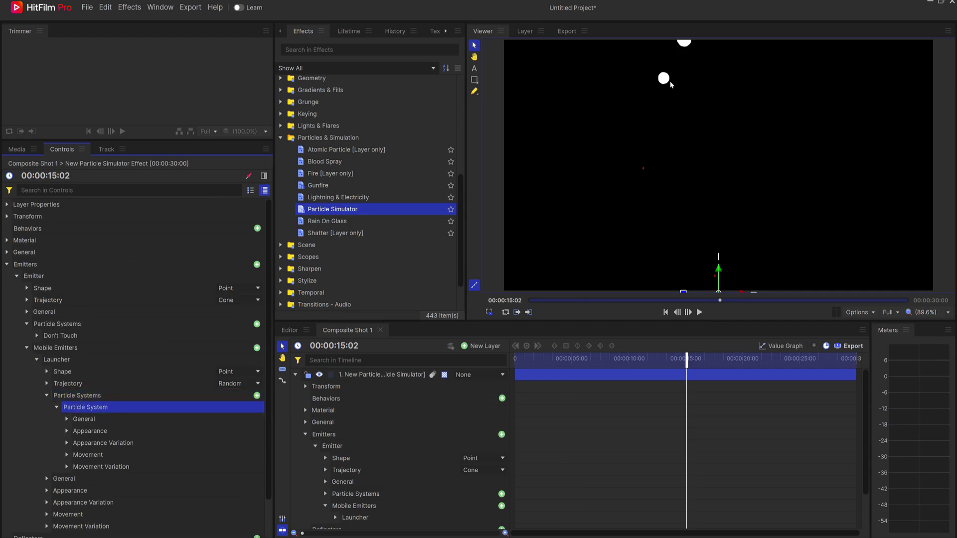
double_click(104, 410)
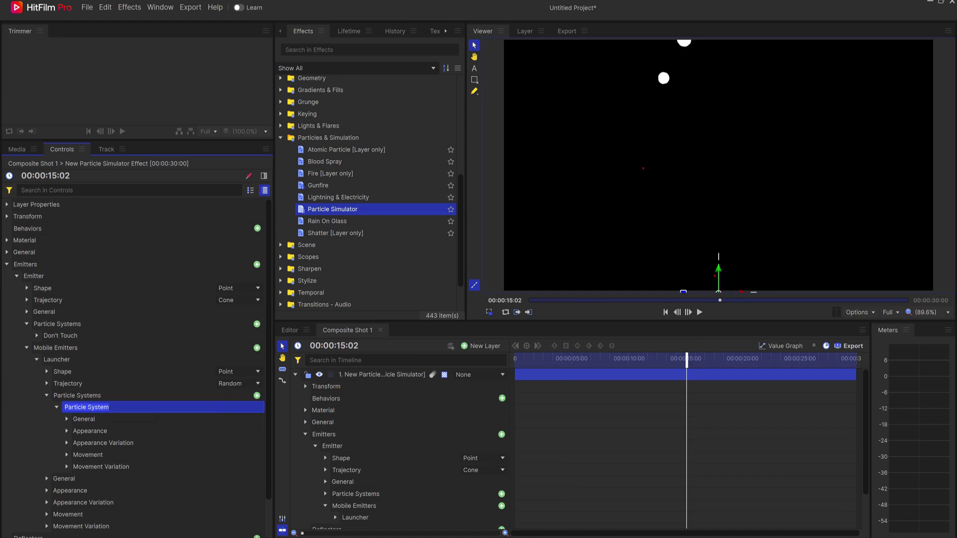
text(Explosions)
key(Return)
- Inspect the Explosions system's general properties, widening the controls area to read the full Particles Per Second name
click(68, 420)
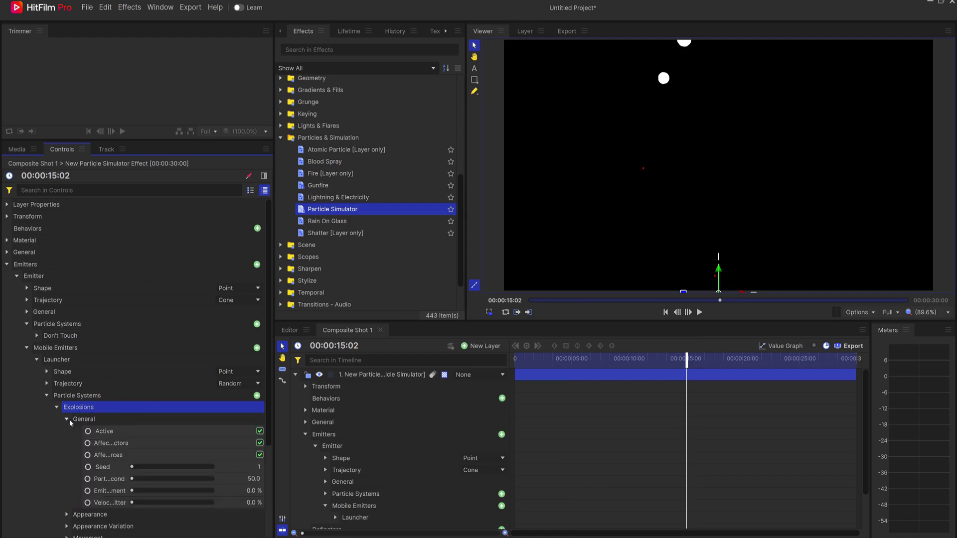
click(254, 479)
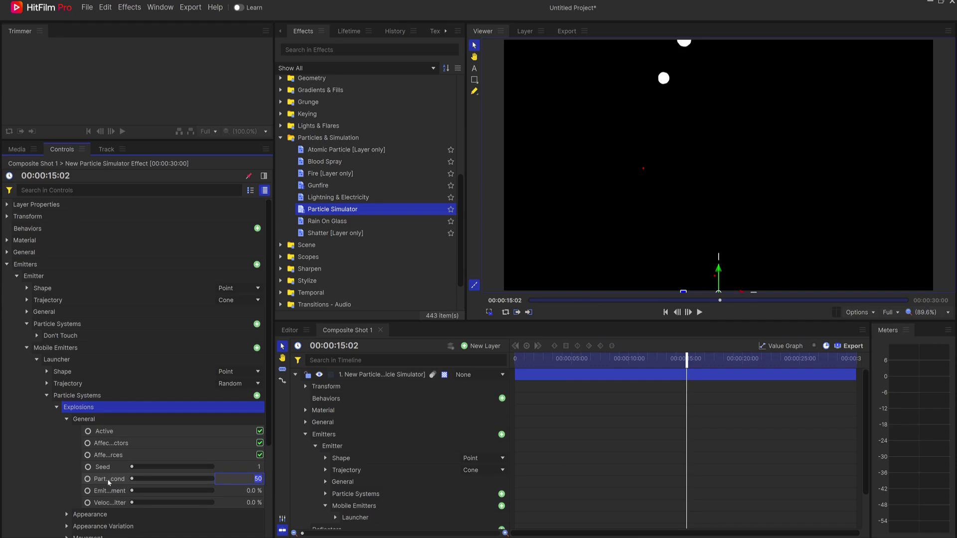
drag(276, 389, 340, 389)
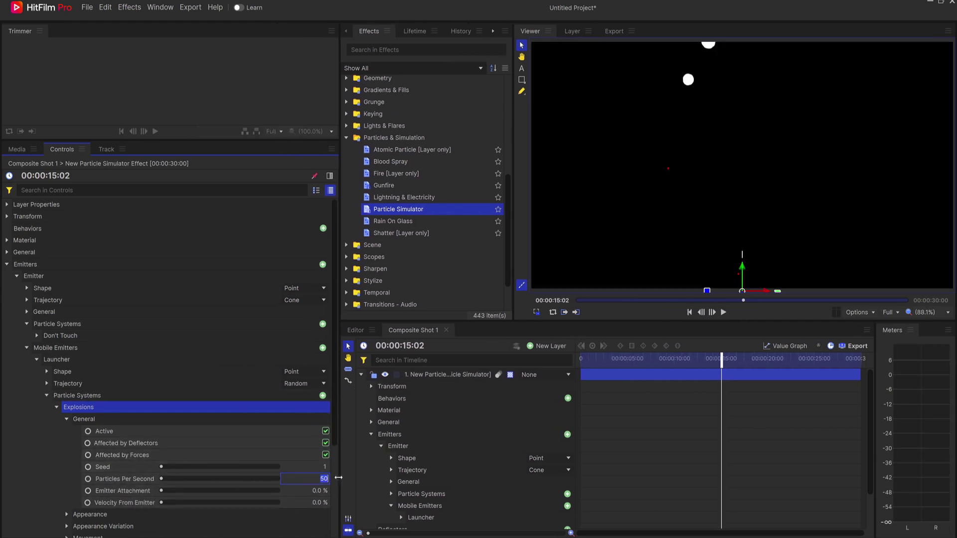
click(123, 480)
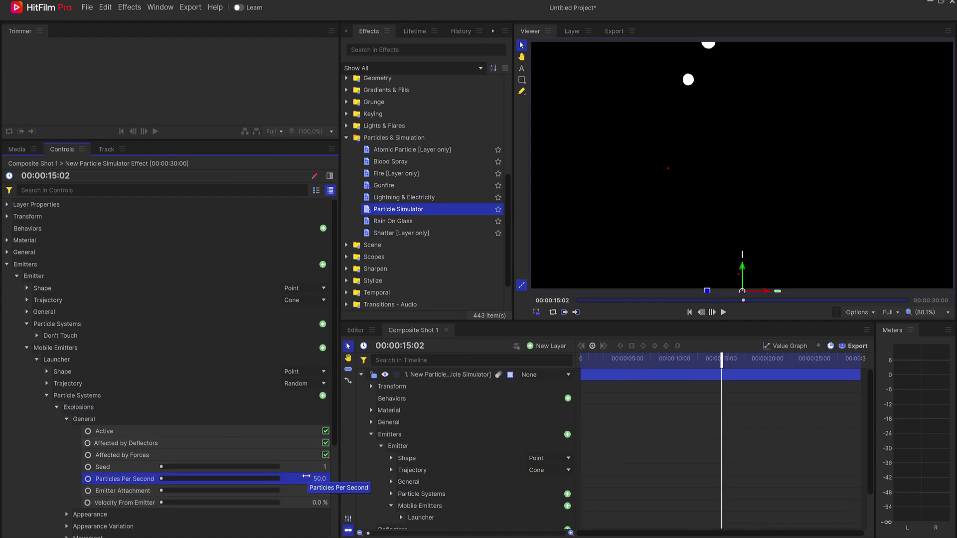
click(66, 420)
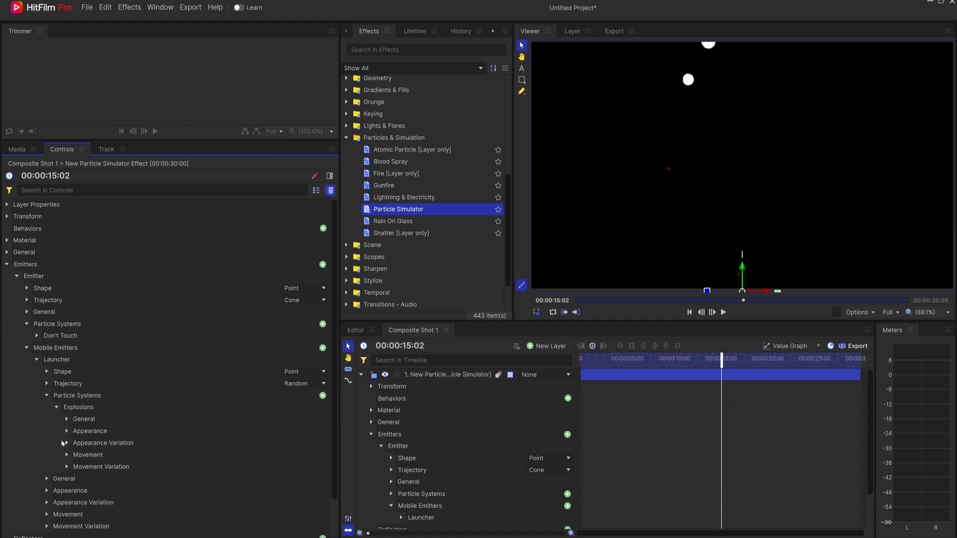
- Set the Explosions' color variation to 100% and check the multicolored bursts about a second further along the timeline
click(64, 445)
scroll(174, 435, down, 4)
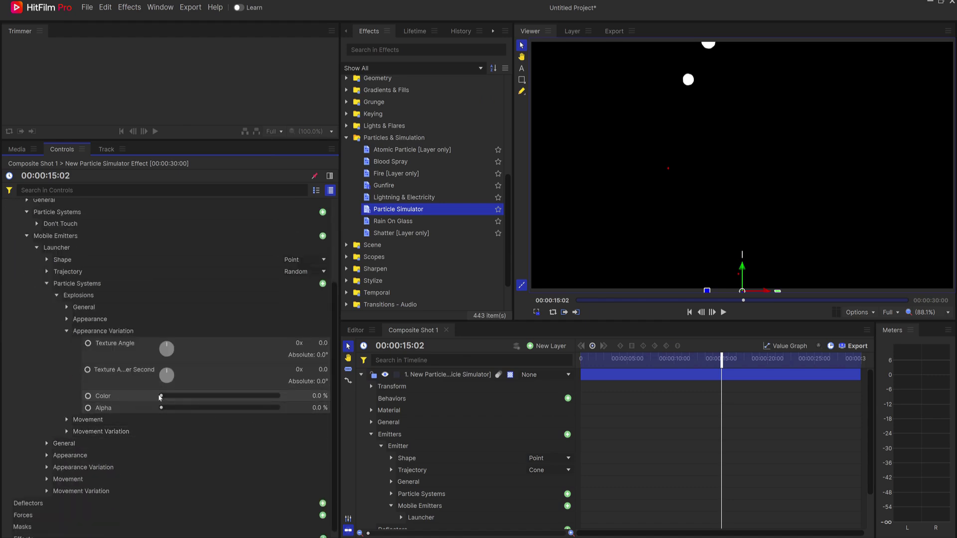
drag(161, 397, 317, 401)
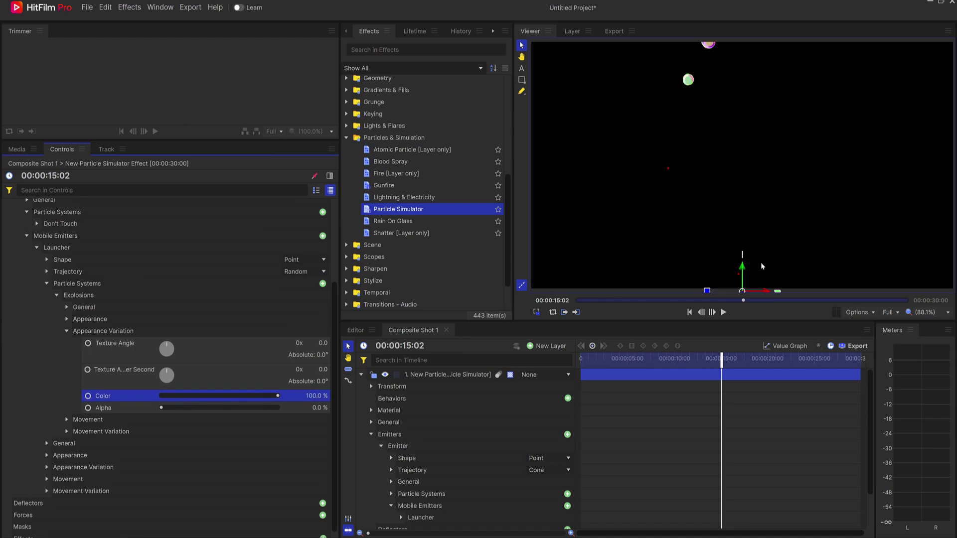
drag(724, 360, 733, 360)
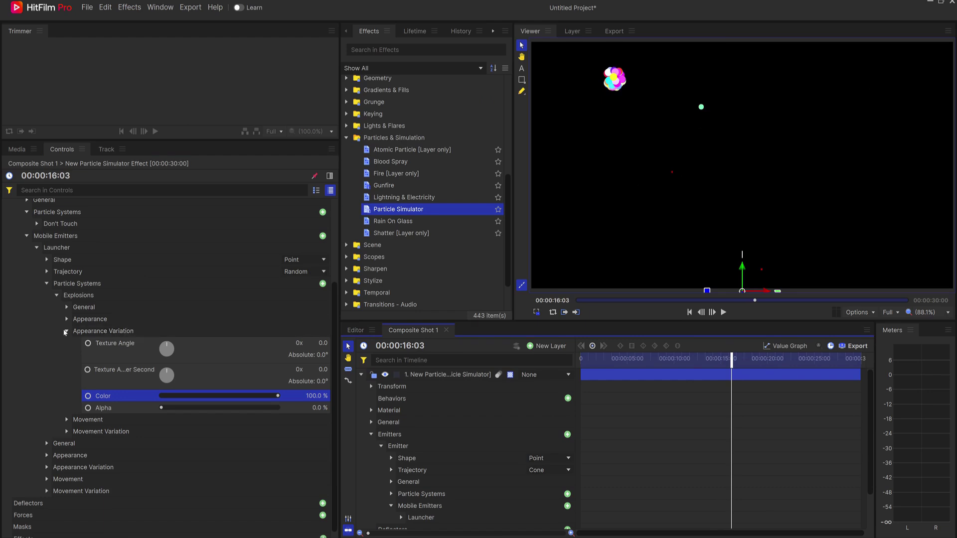
click(66, 332)
- Set the Explosions' movement life to 2 s and scale to 15%
click(67, 414)
scroll(150, 399, down, 2)
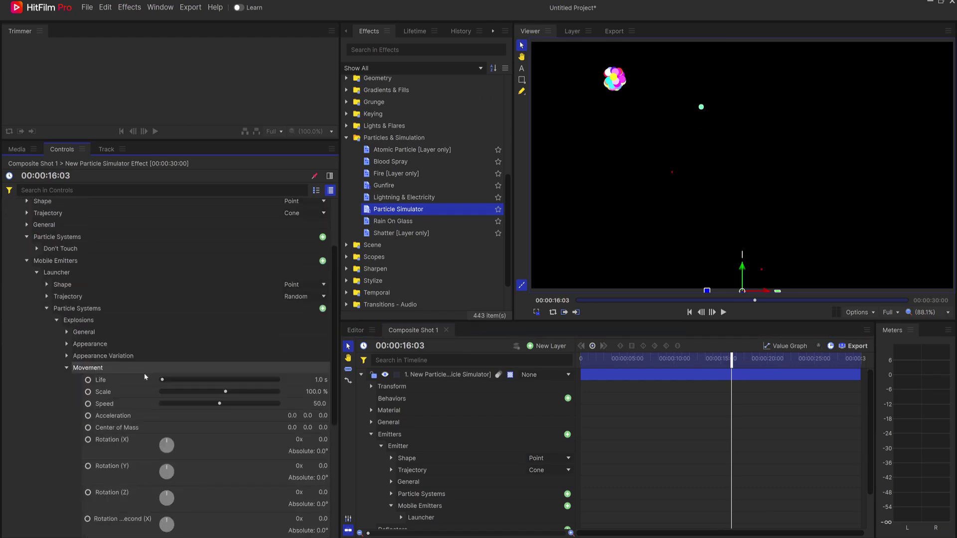
click(321, 381)
text(2)
key(Return)
click(321, 391)
text(15)
key(Return)
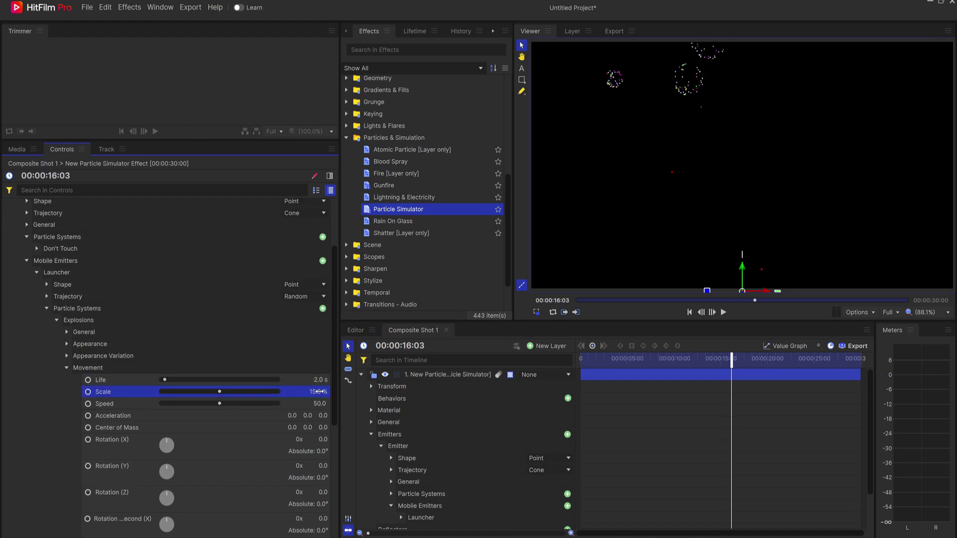
- Set the Explosions' movement speed to 200 and preview the effect from the start
click(319, 405)
text(200)
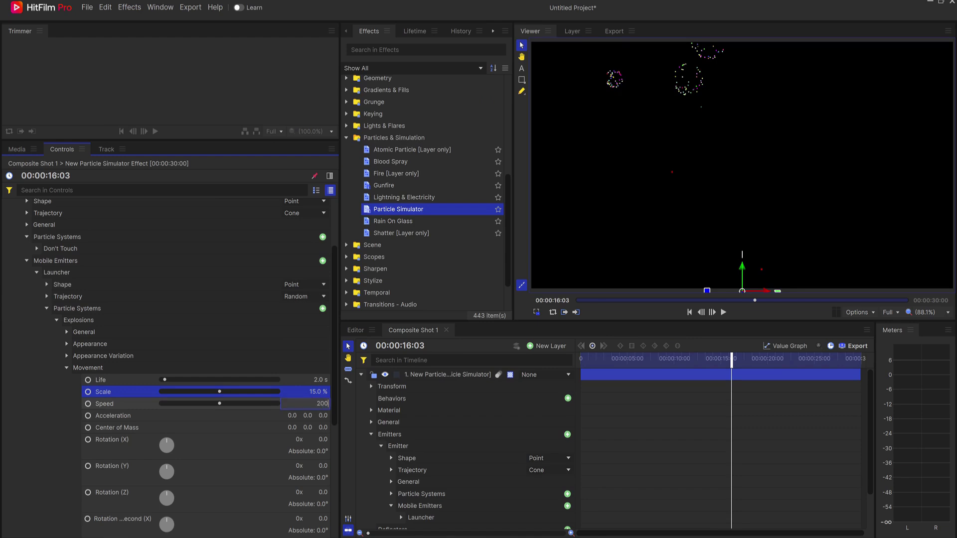
key(Return)
click(691, 312)
click(724, 313)
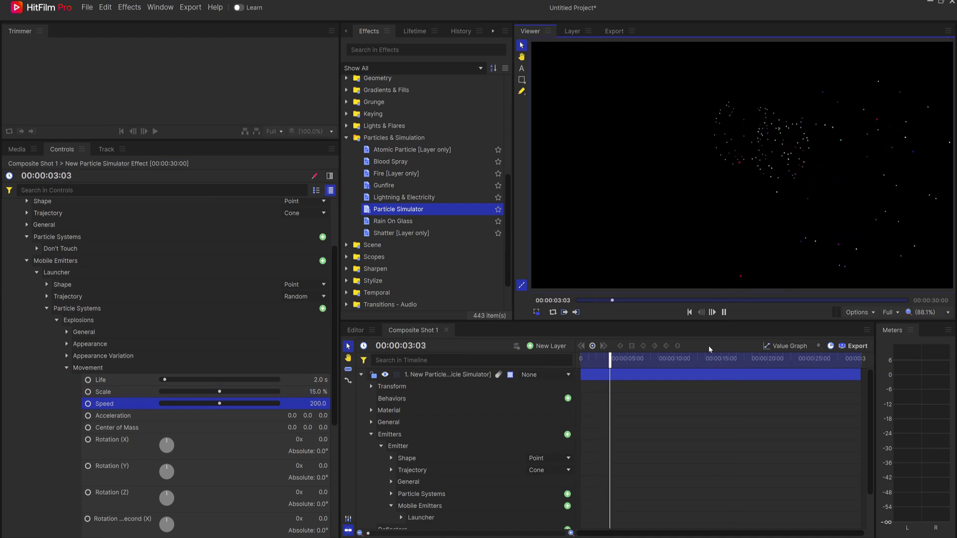
click(723, 313)
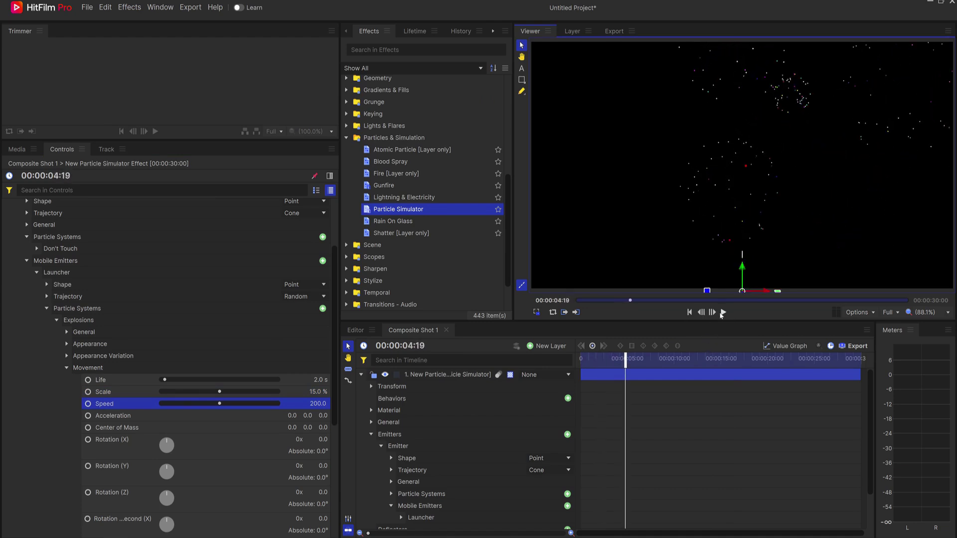
click(67, 368)
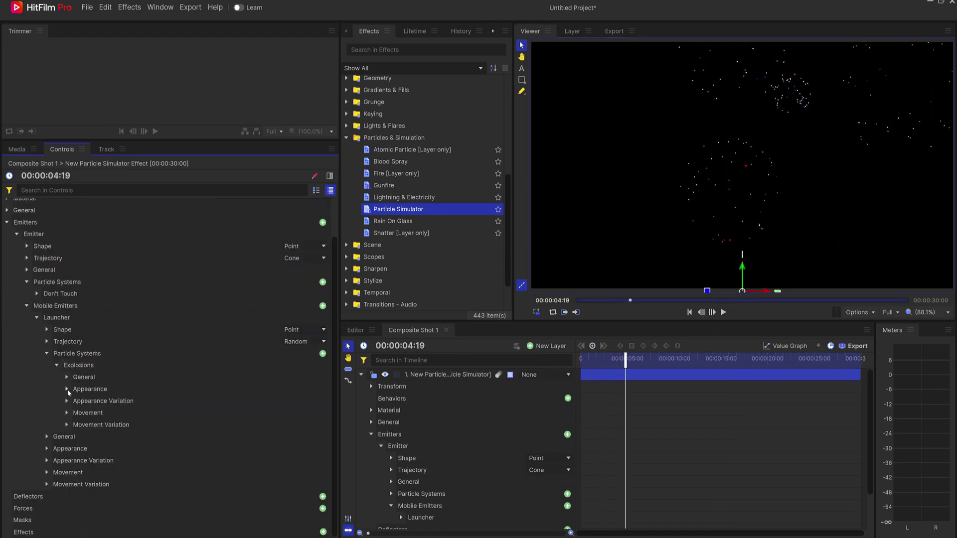
- Set the Explosions' movement variation to a life of 0.5 s, a scale of 5% and a speed of 100
click(67, 426)
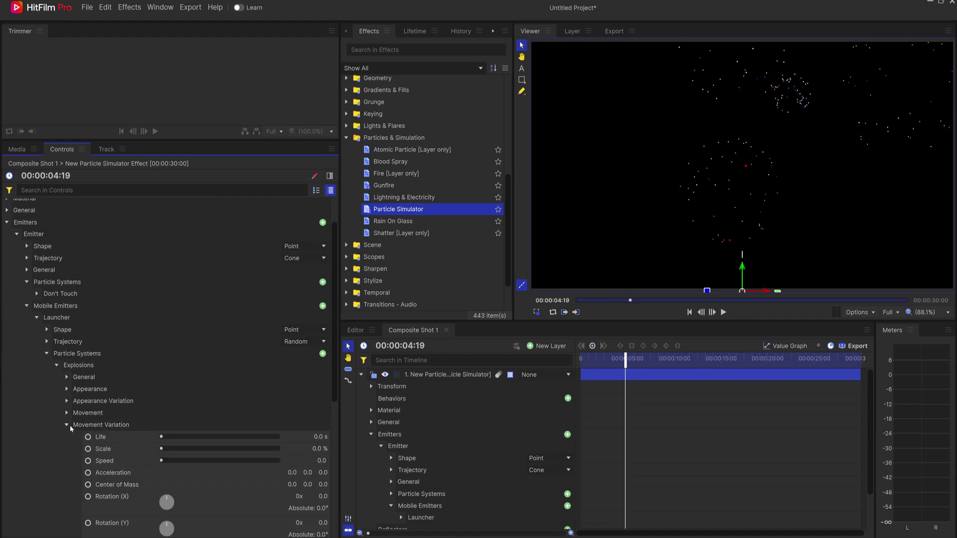
drag(319, 437, 310, 375)
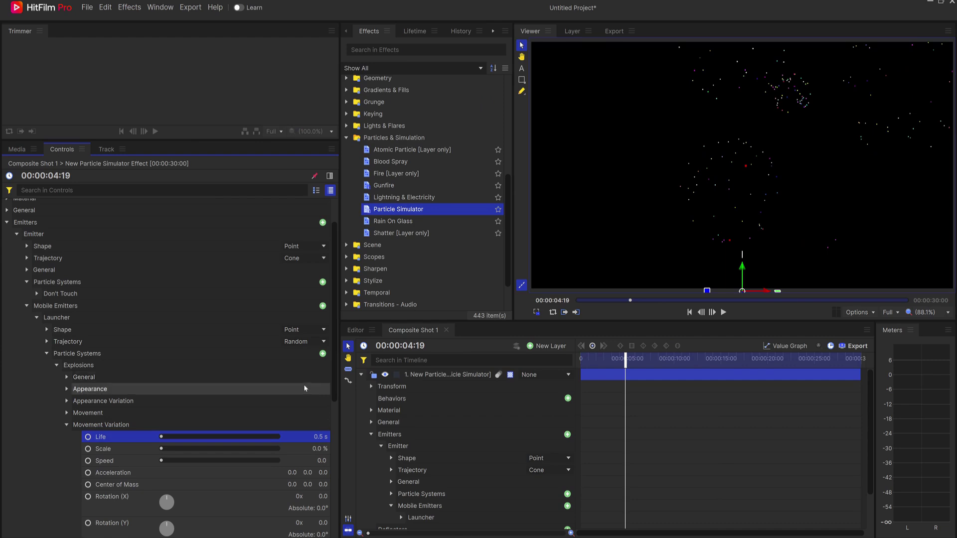
key(Return)
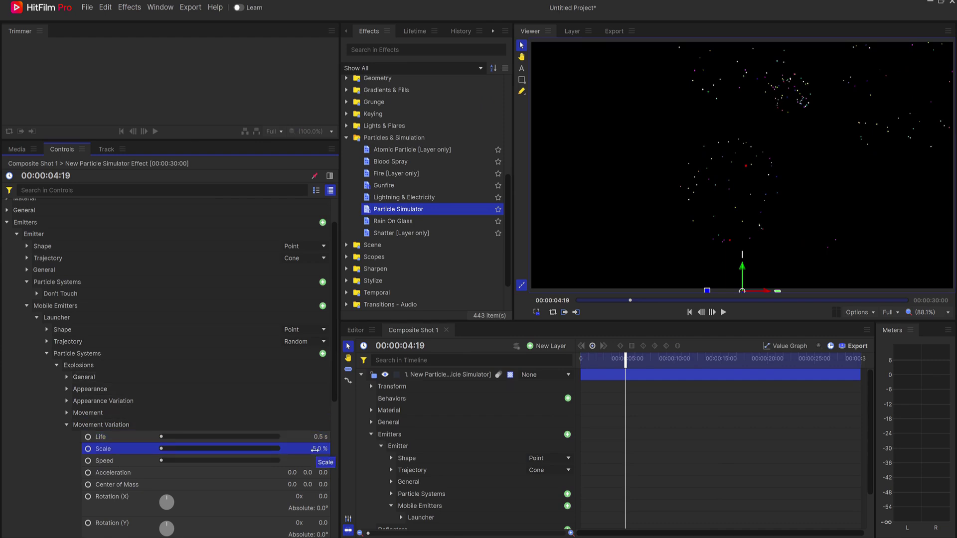
click(322, 460)
key(Return)
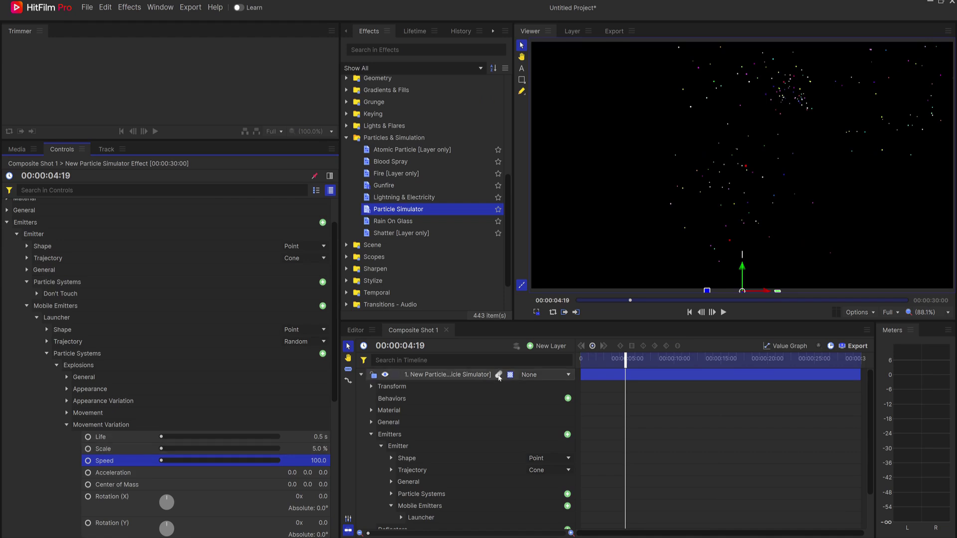
- Enable motion blur on the particle simulator layer and preview the effect from the start
click(690, 312)
click(725, 311)
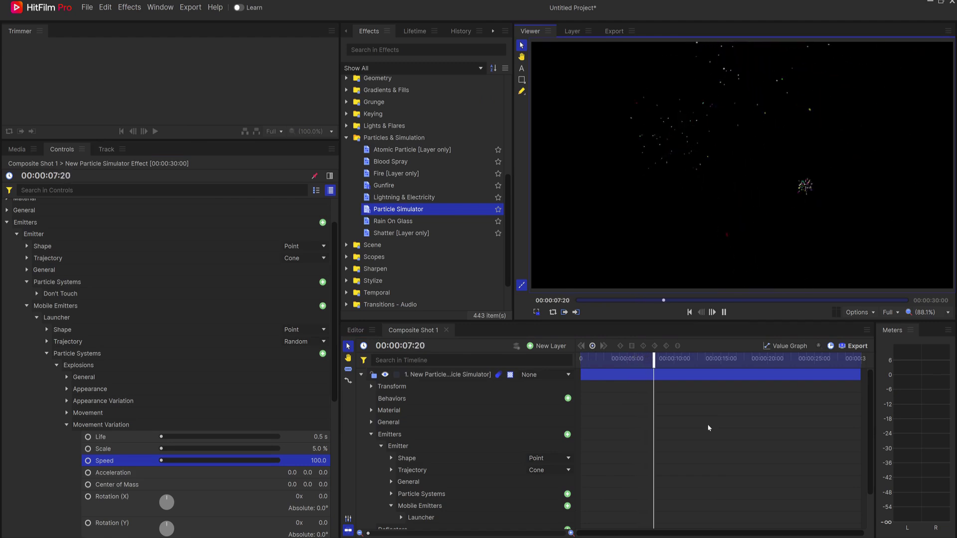
click(362, 375)
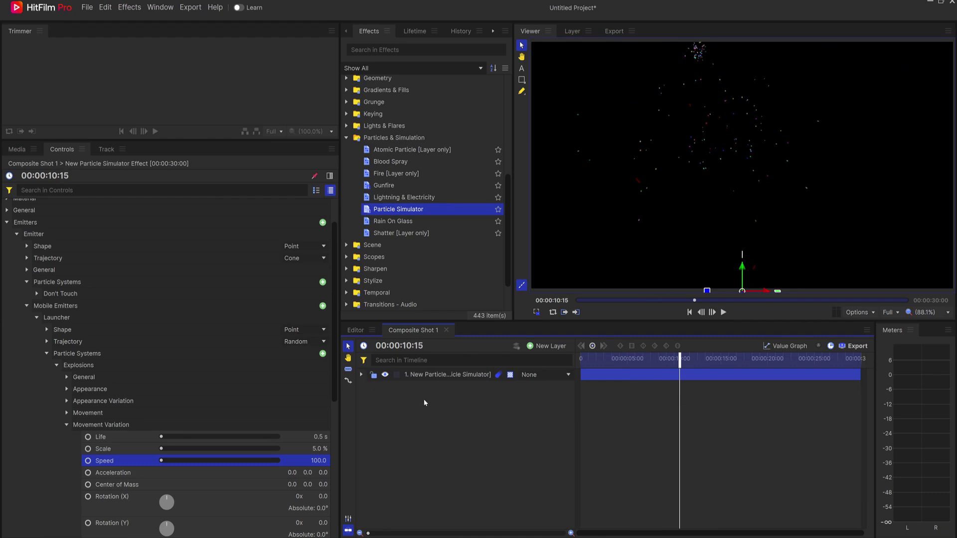
- Set the Explosions' alpha over its lifetime to the Gradient type
click(411, 32)
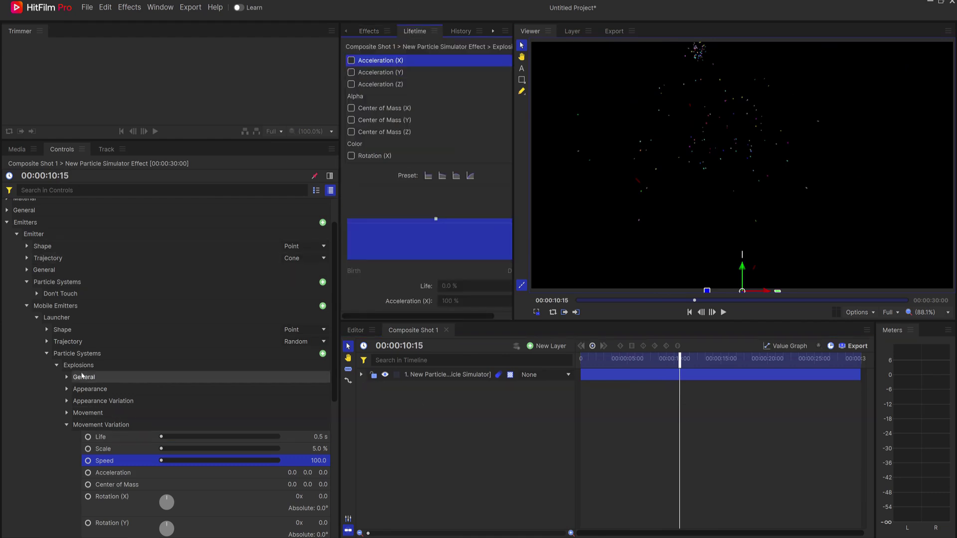
click(82, 369)
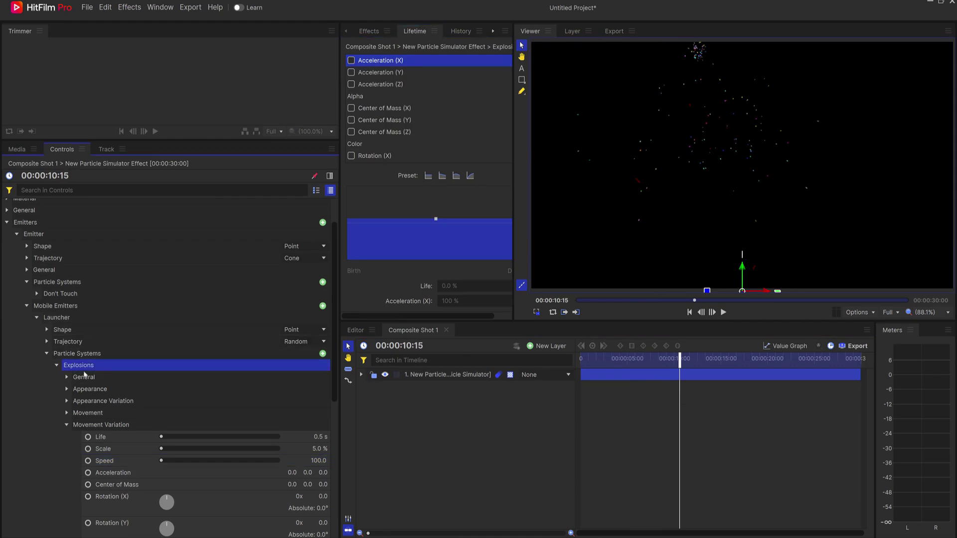
click(366, 98)
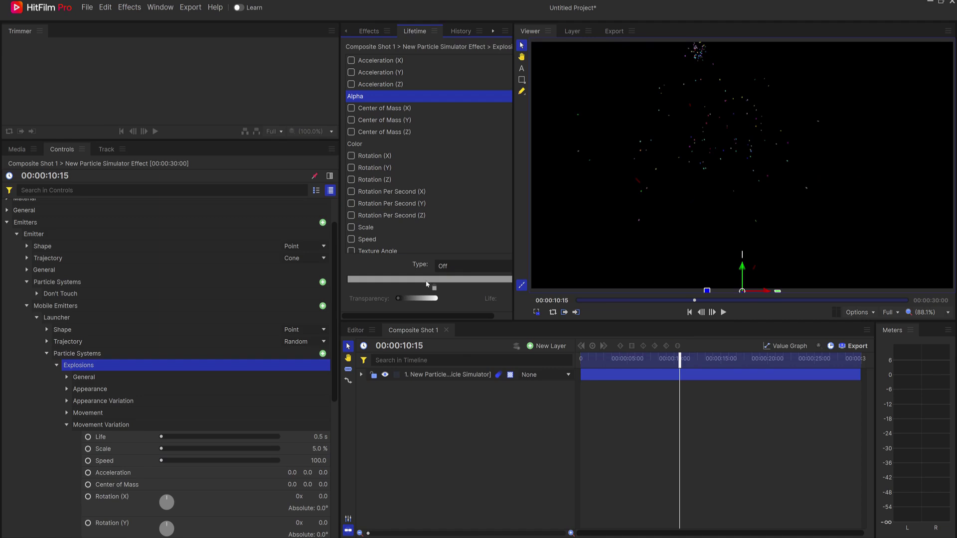
click(449, 266)
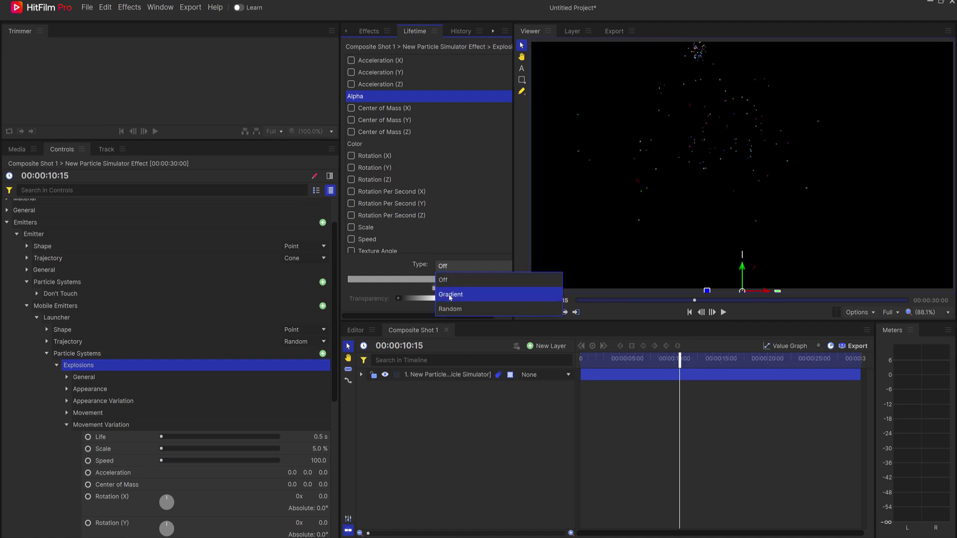
click(447, 292)
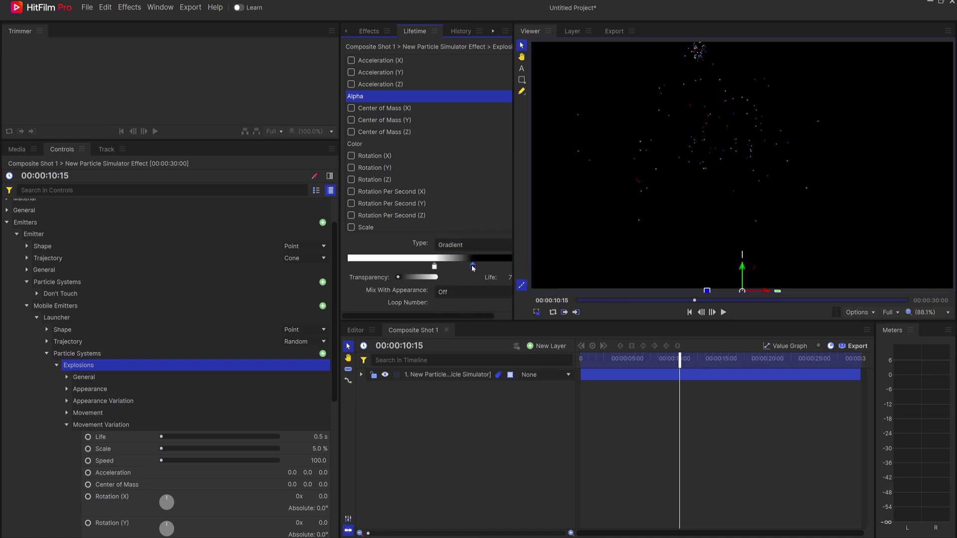
- Adjust the alpha gradient to start fading at about three-quarters of life and end at 100%, and preview the result
click(506, 269)
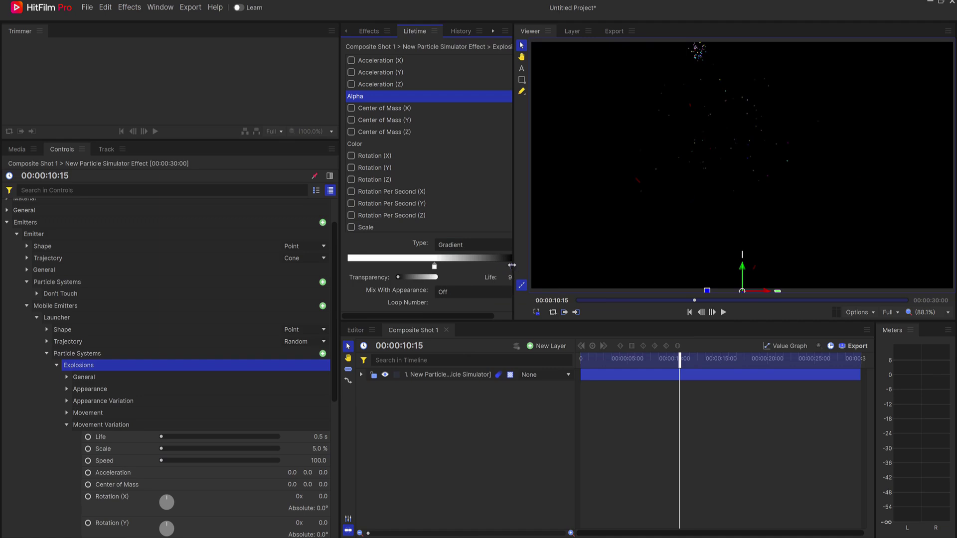
drag(510, 277, 537, 278)
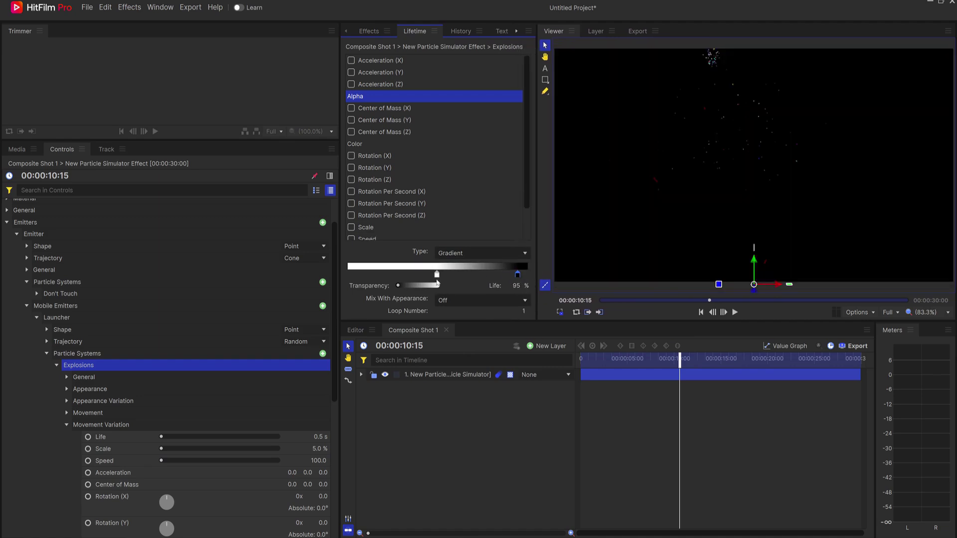
drag(438, 277, 459, 277)
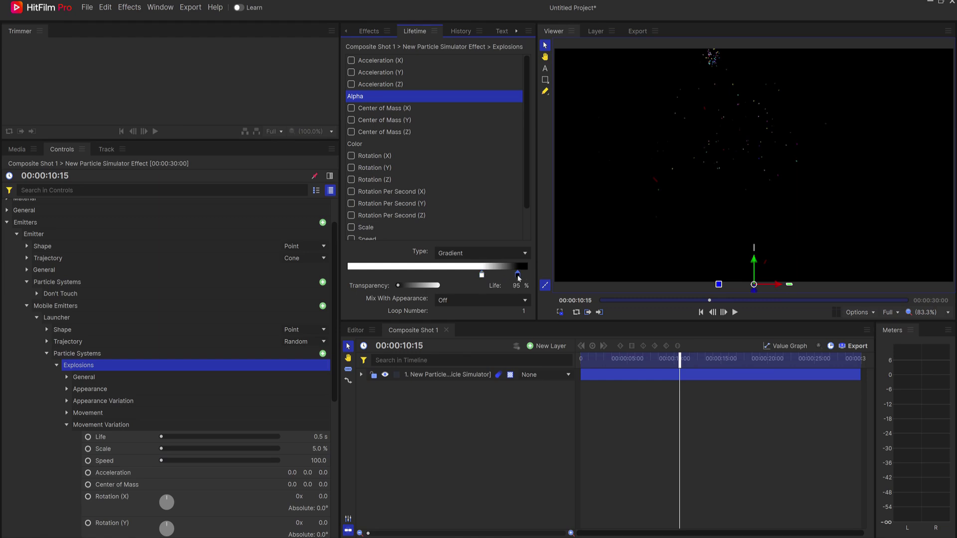
click(702, 313)
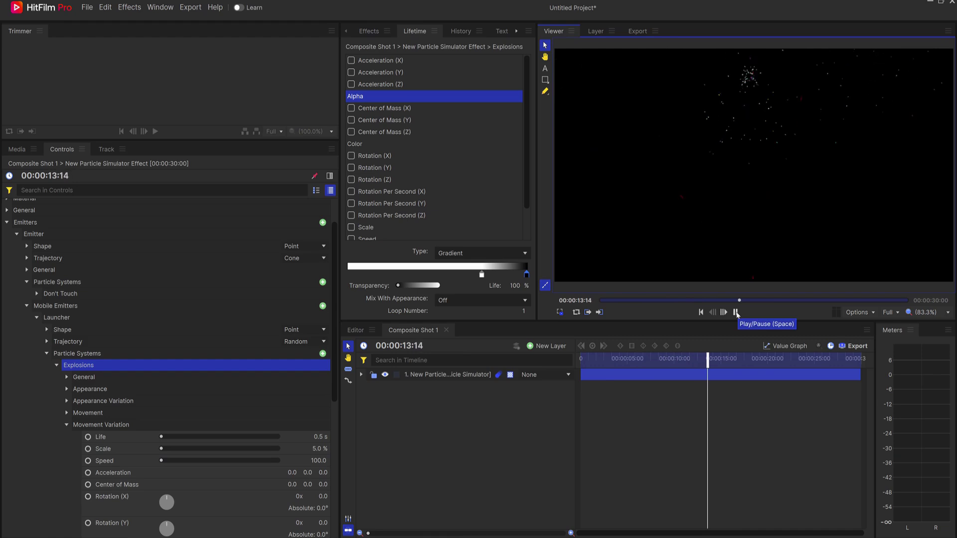
click(736, 313)
- Collapse the mobile emitters and add a force to the particle simulator
click(26, 306)
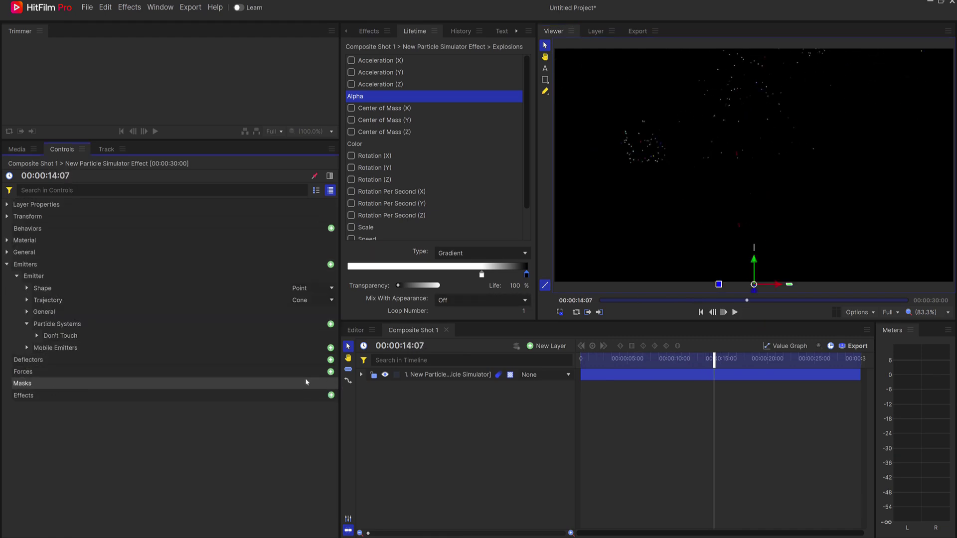
click(329, 372)
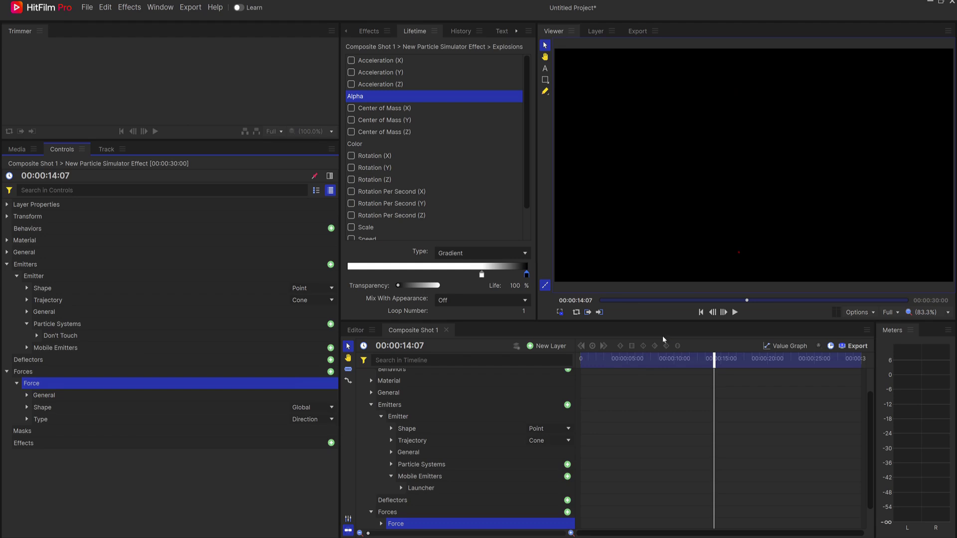
- Preview the effect from the start, set the directional force's strength to 2%, and play the effect again
click(702, 313)
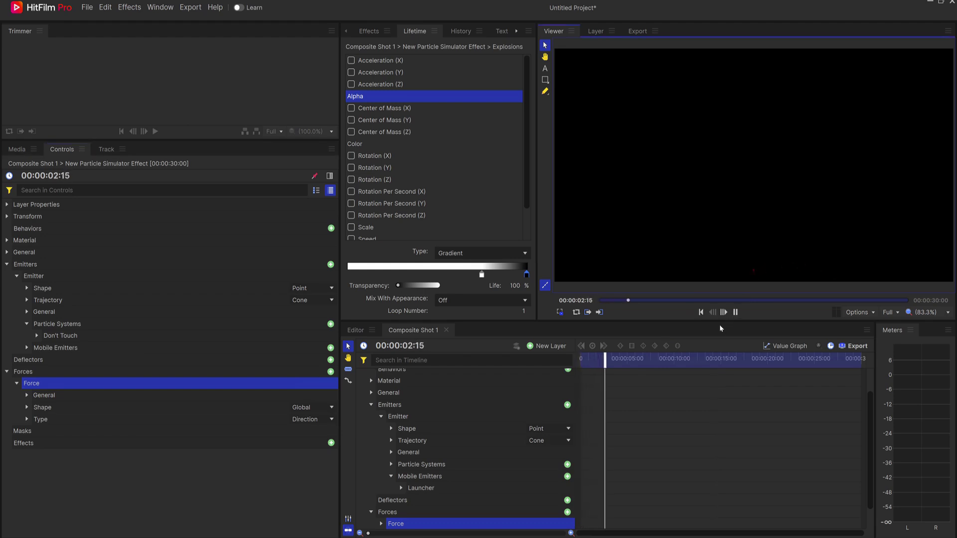
click(229, 432)
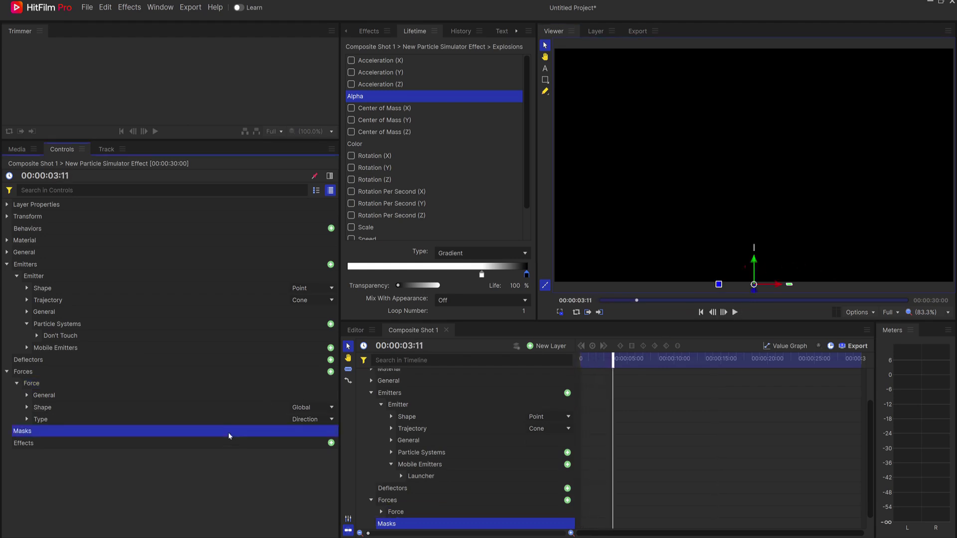
click(27, 420)
scroll(30, 419, down, 1)
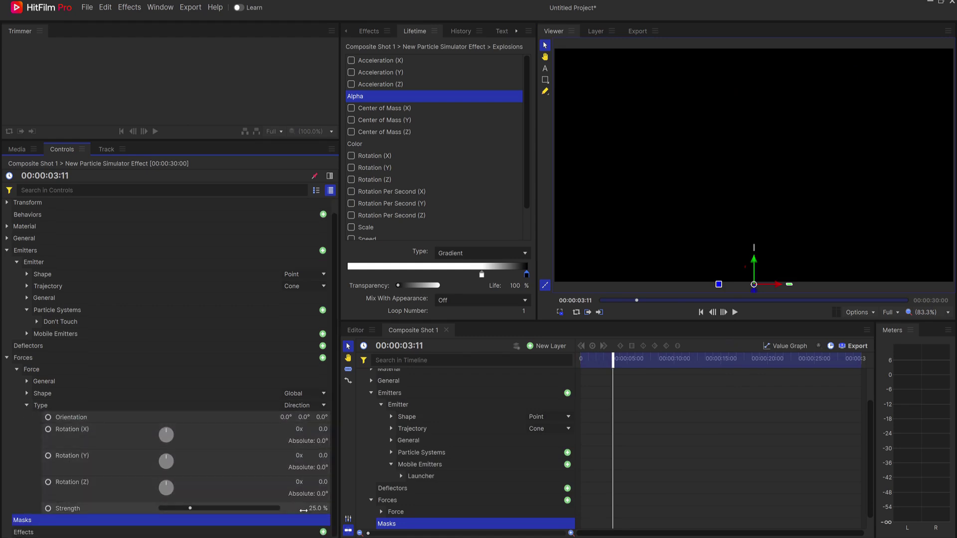
text(2)
key(Return)
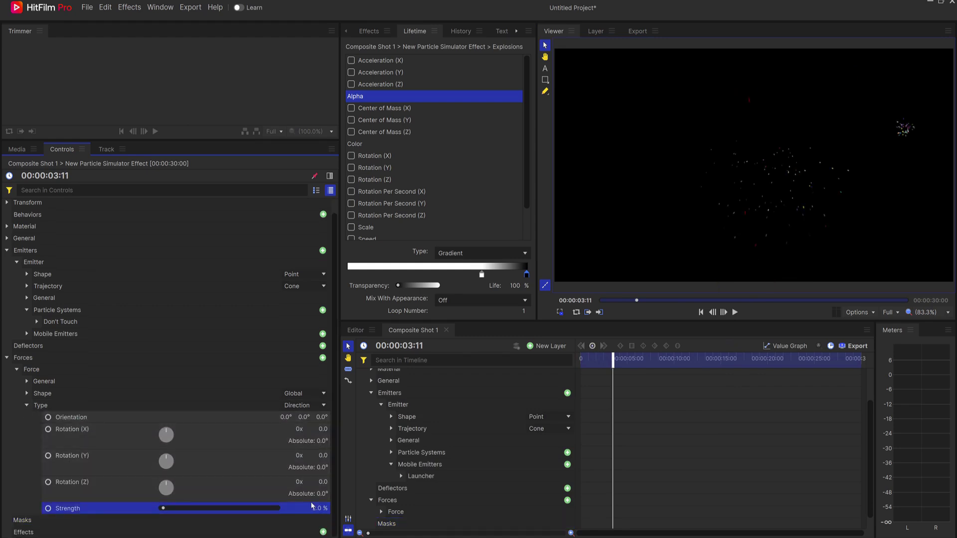
click(742, 312)
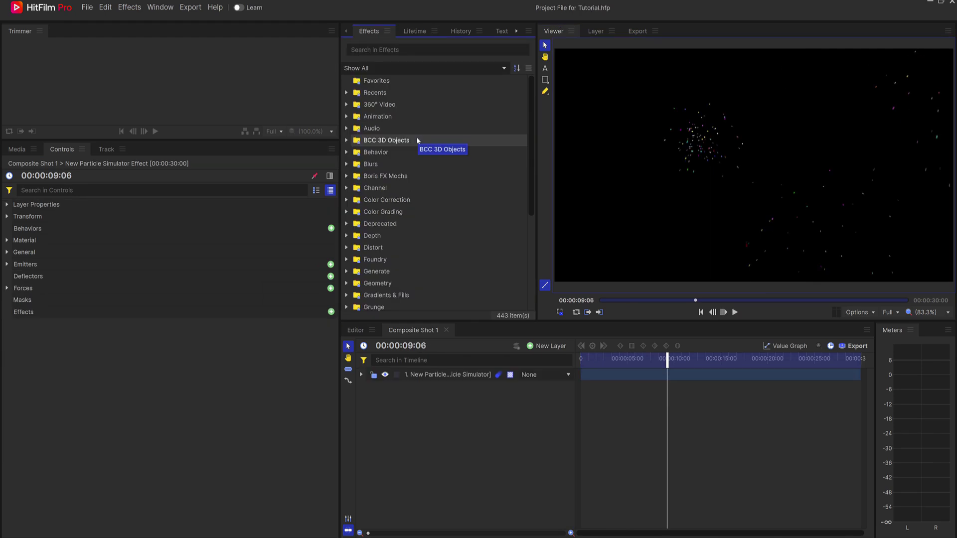
- Add the Glow and Auto Light Flares effects from Lights & Flares to the particle simulator layer
scroll(418, 140, down, 5)
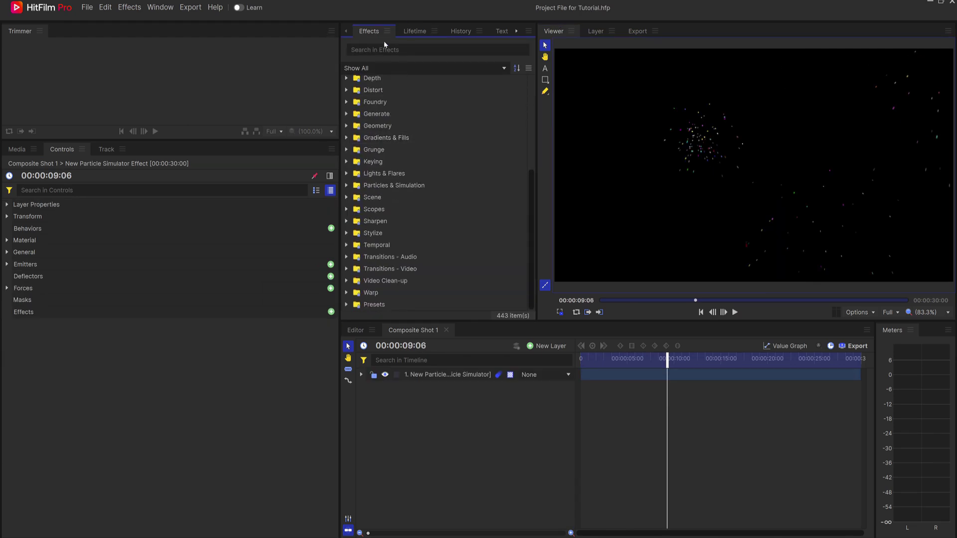
scroll(417, 163, up, 3)
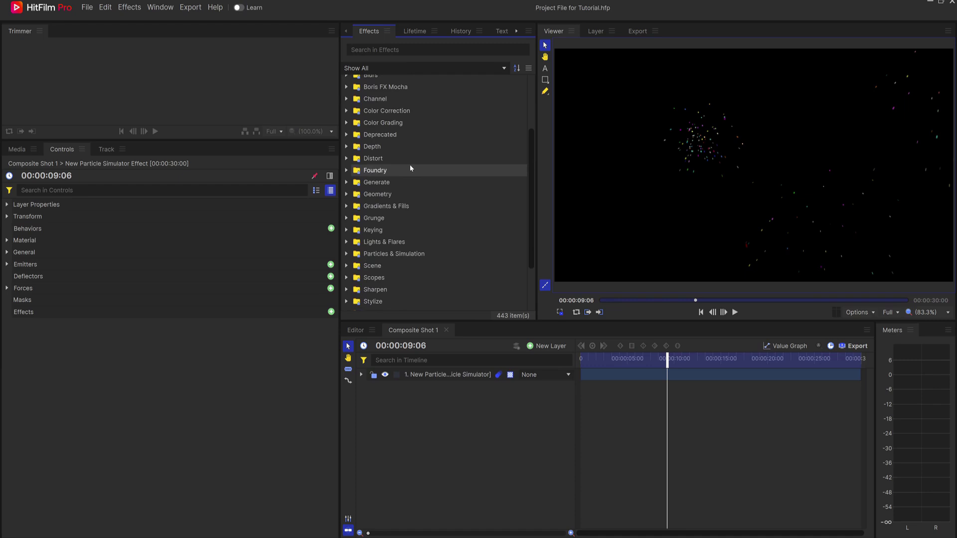
click(345, 243)
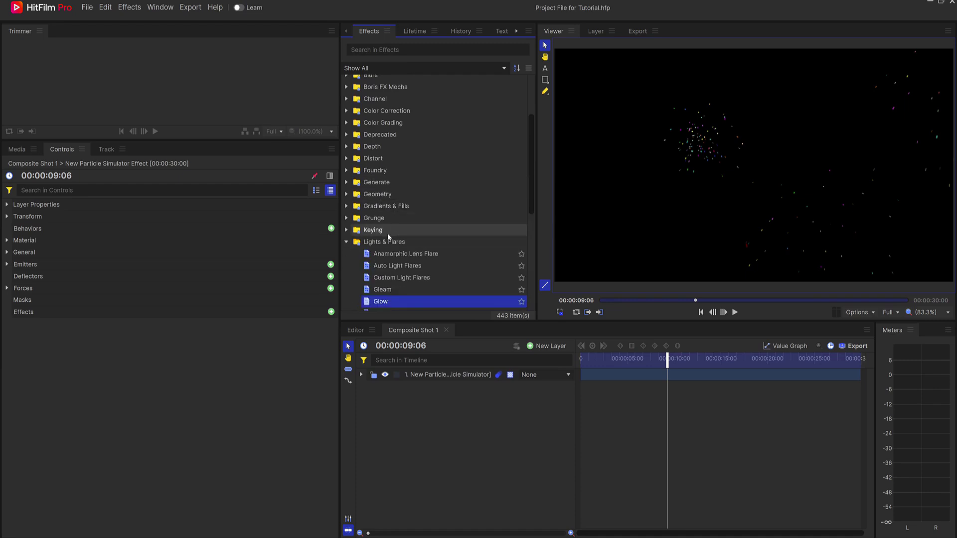
scroll(399, 239, down, 5)
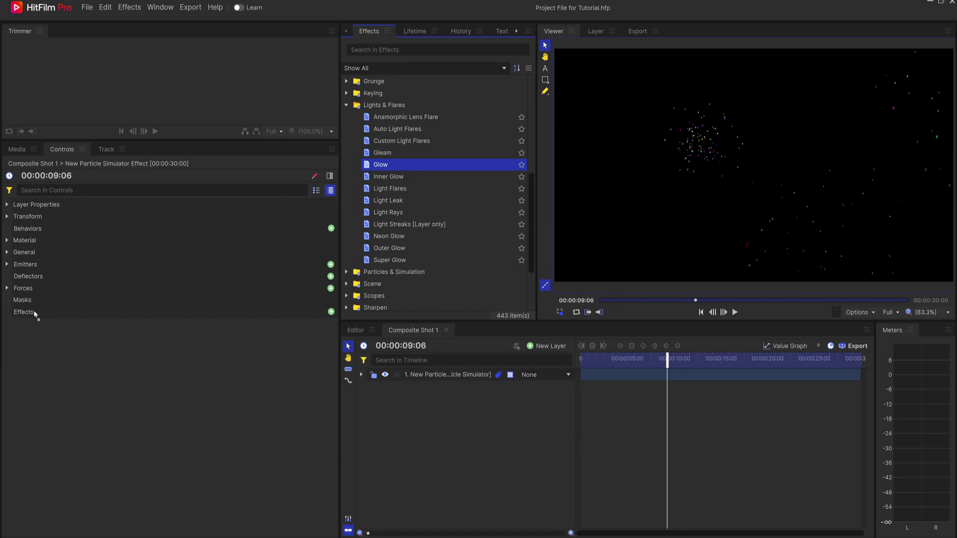
drag(32, 316, 31, 314)
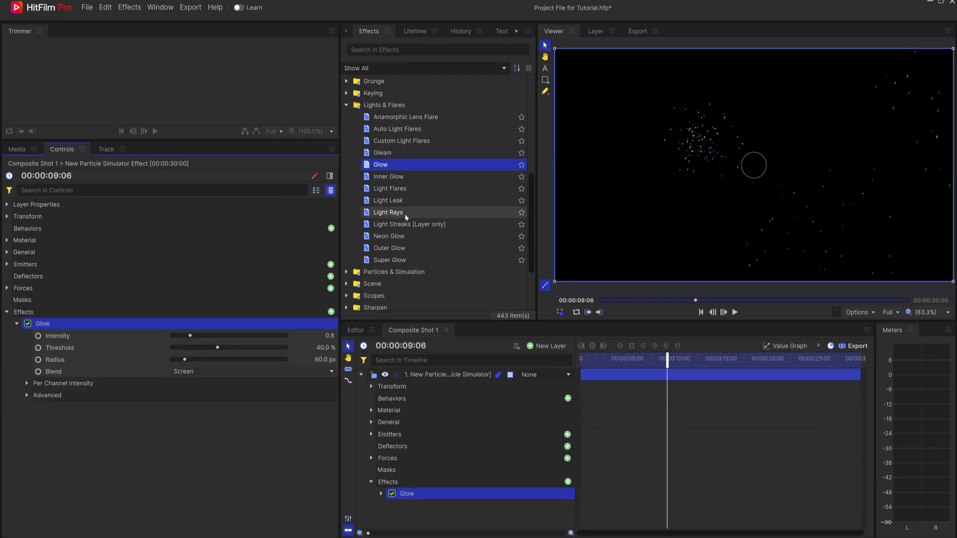
drag(397, 128, 77, 392)
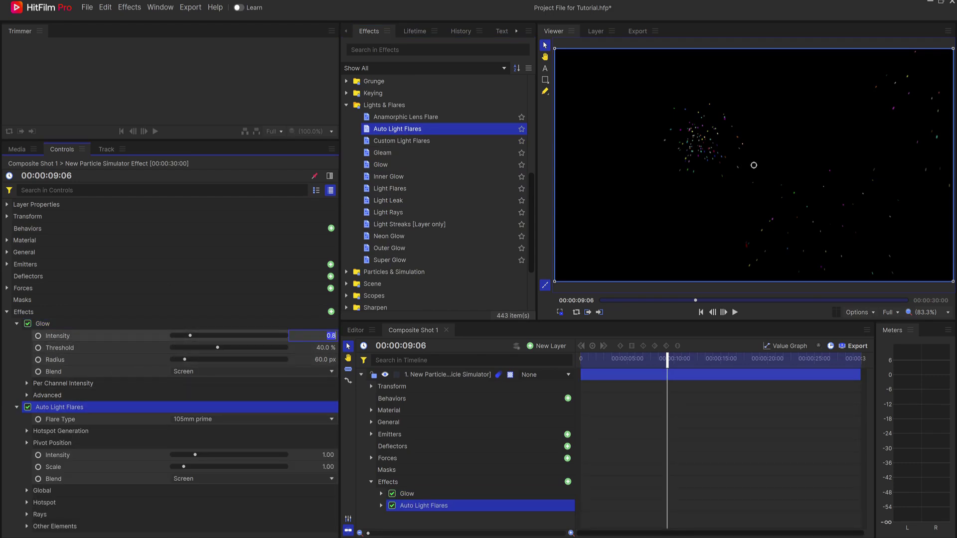
- Set the Glow effect's intensity to 5.0, threshold to 1% and radius to 40 px
key(Return)
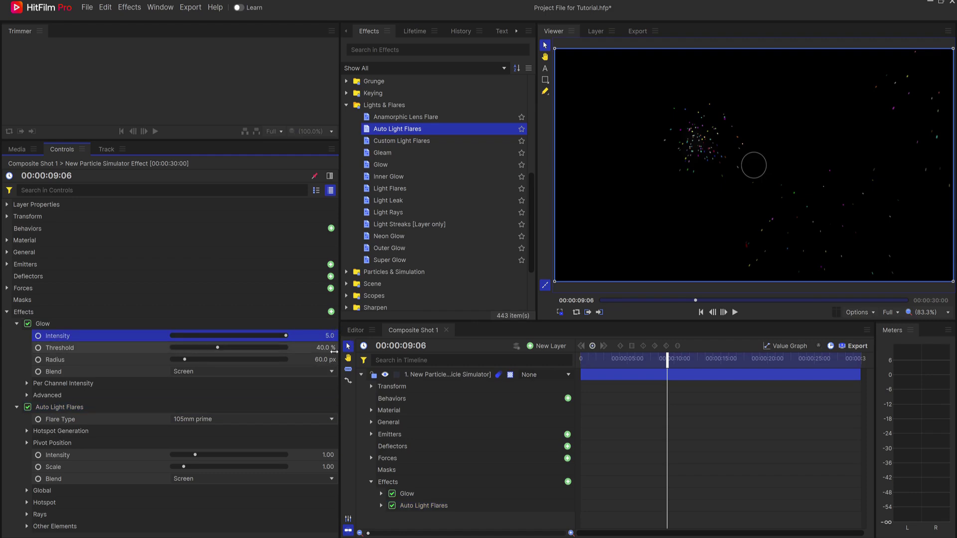
click(323, 347)
key(Return)
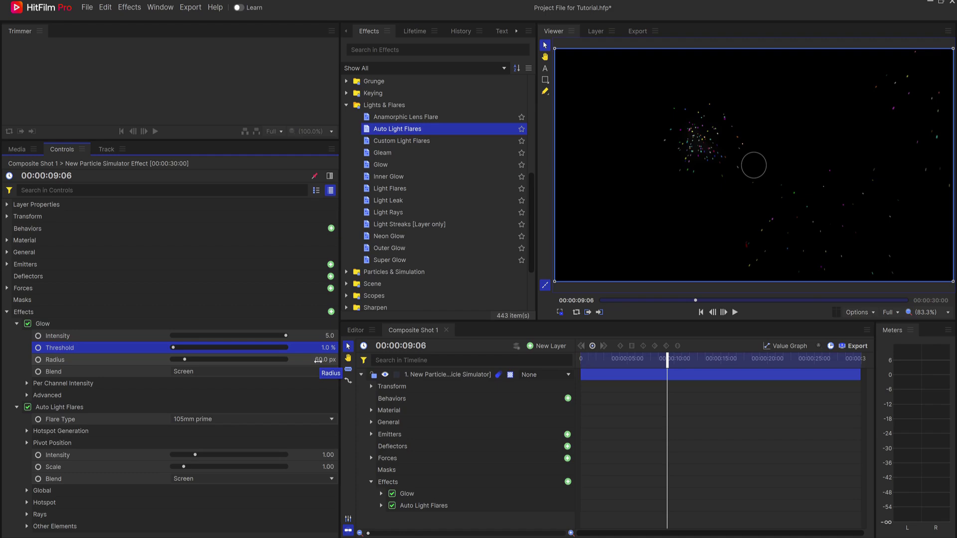
text(40)
key(Return)
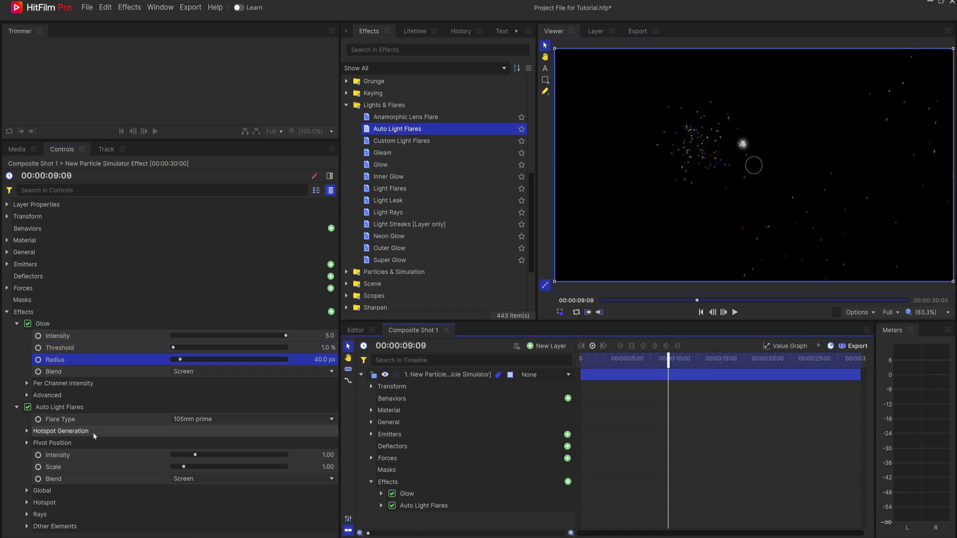
- Set the Auto Light Flares effect's intensity to 0.10 and scale to 2.00
click(328, 455)
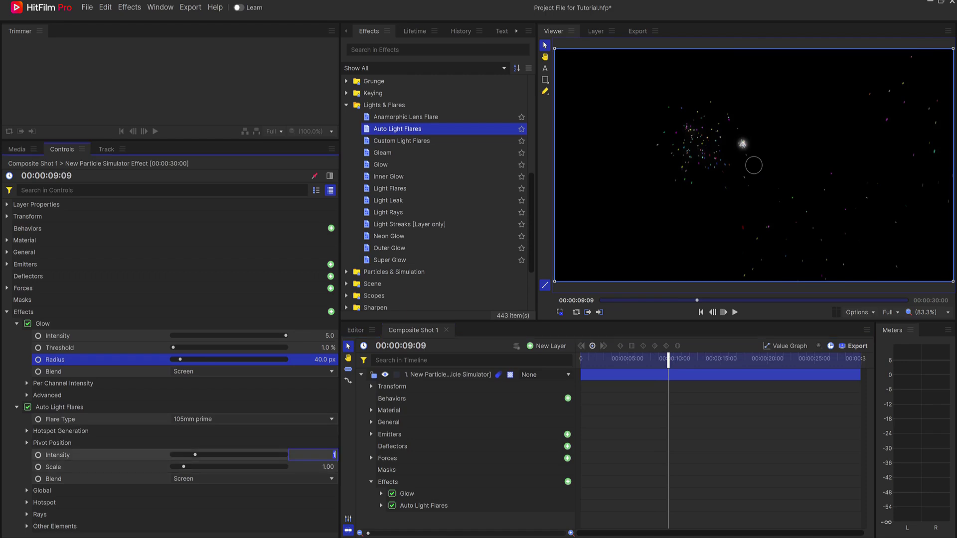
text(0.1)
key(Return)
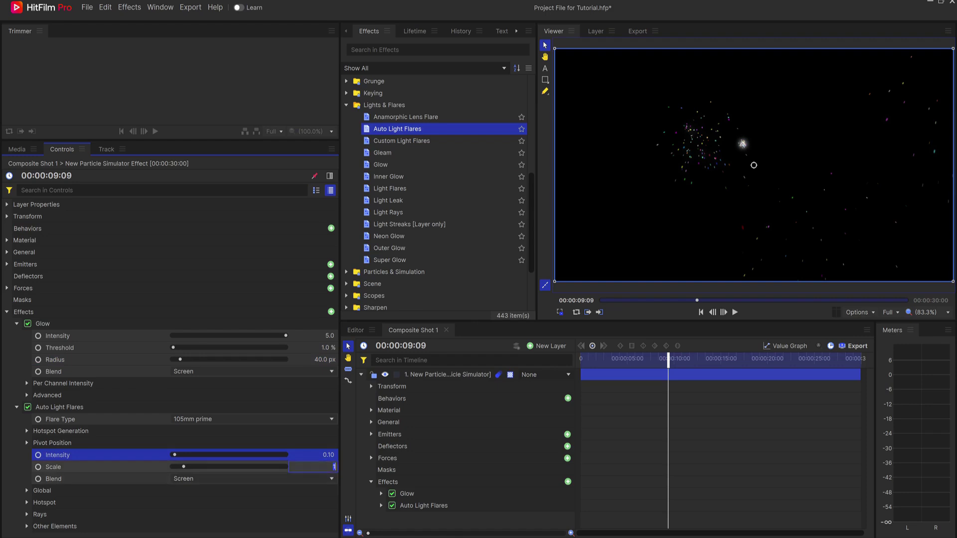
text(2)
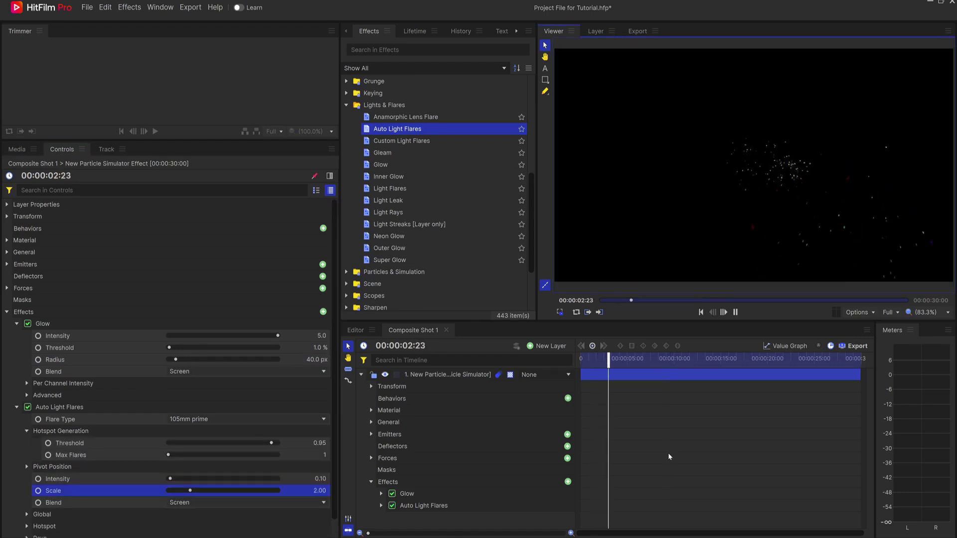